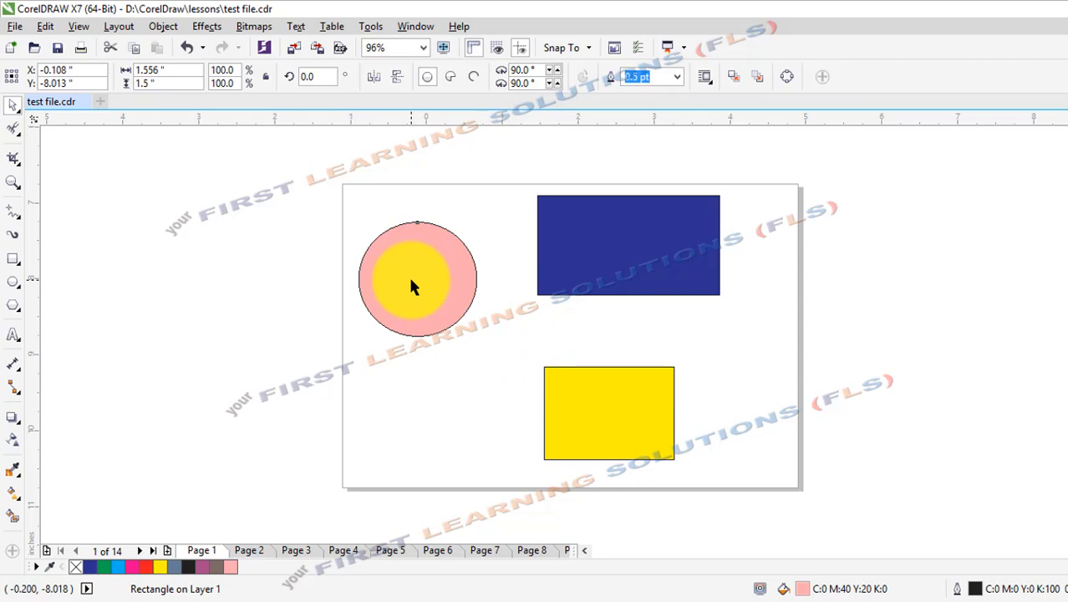
# Move the pink circle over the page's upper-left corner and shift the blue and yellow rectangles toward the page's left side.
pyautogui.moveTo(411, 286); pyautogui.dragTo(304, 219)
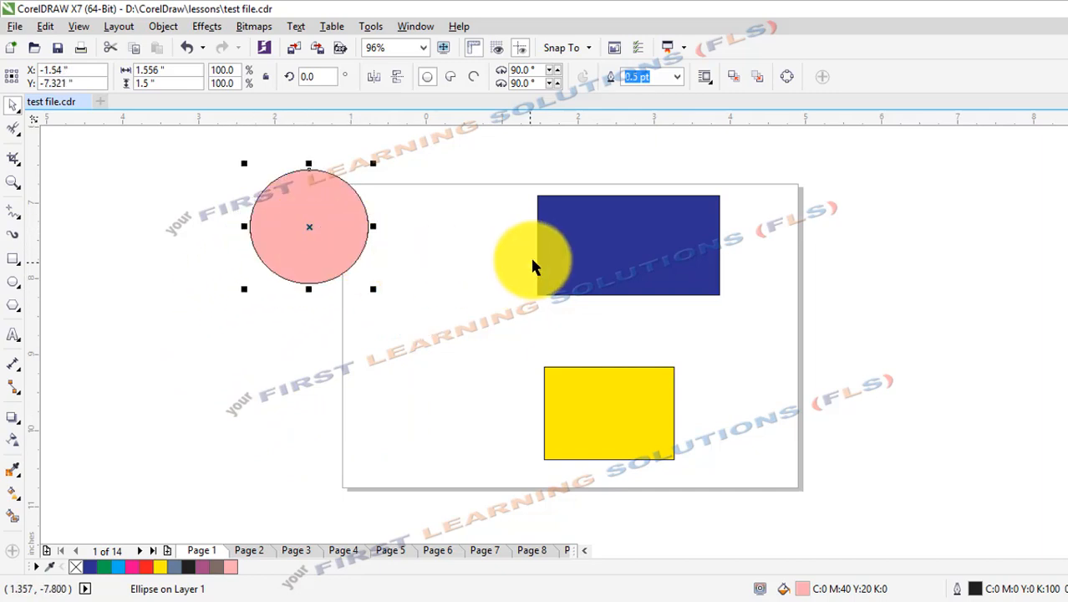
pyautogui.moveTo(548, 255); pyautogui.dragTo(444, 277)
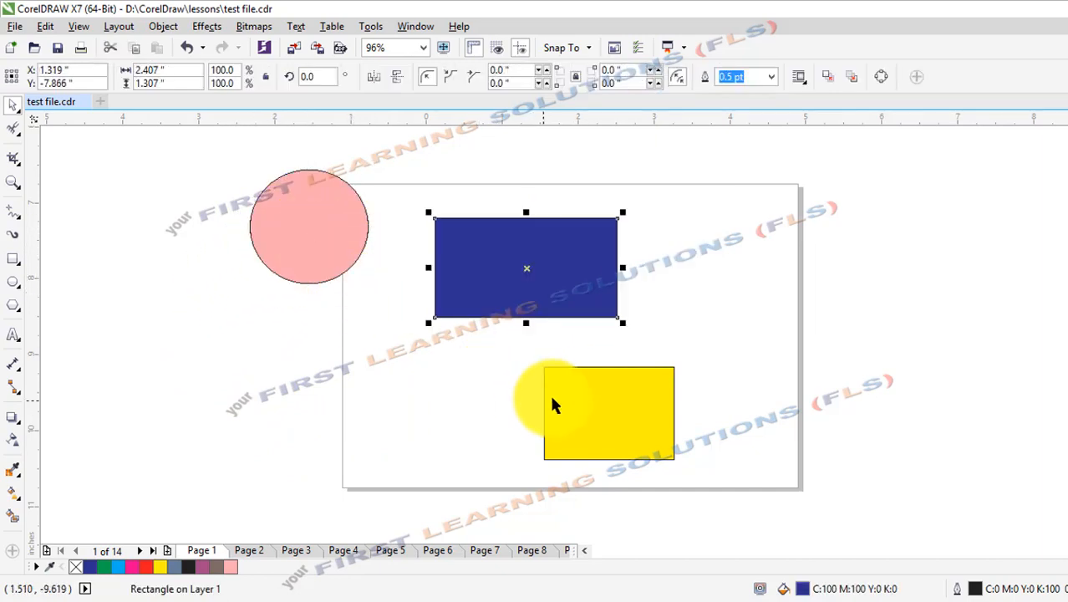
pyautogui.moveTo(555, 398); pyautogui.dragTo(441, 360)
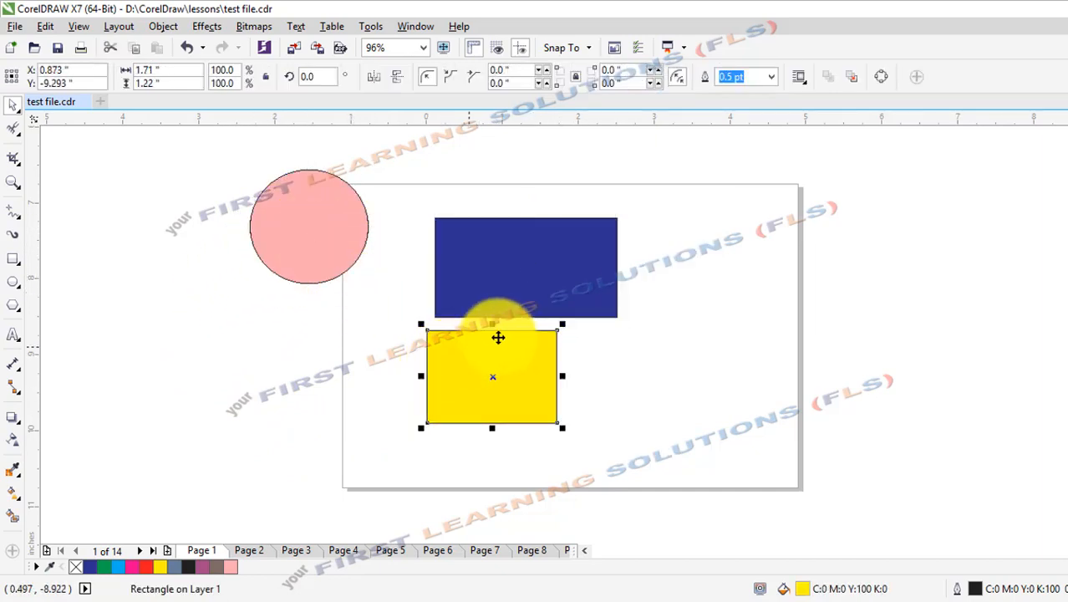
# Widen the blue rectangle to about 3.62 inches and enlarge the pink circle proportionally to about 2.11 by 2.04 inches.
pyautogui.click(595, 294)
pyautogui.moveTo(625, 266); pyautogui.dragTo(710, 264)
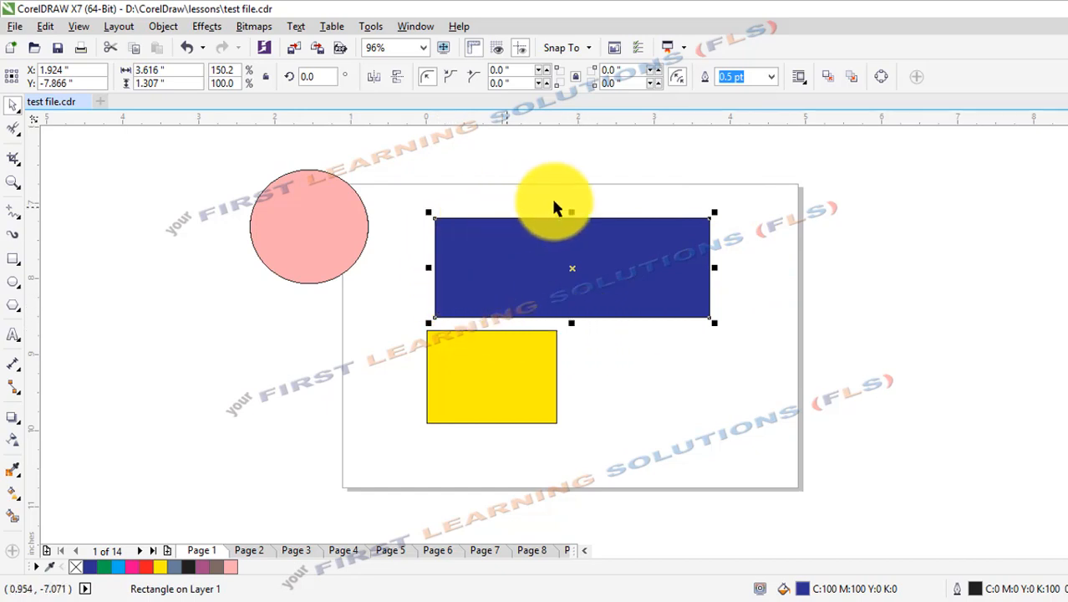
pyautogui.click(336, 236)
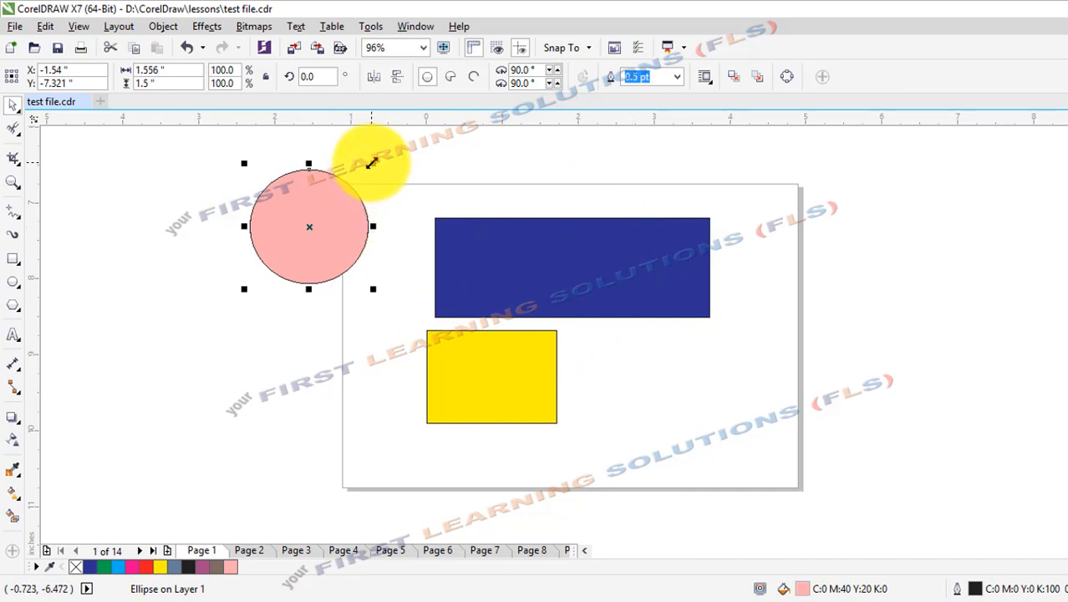
pyautogui.moveTo(372, 163); pyautogui.dragTo(430, 163)
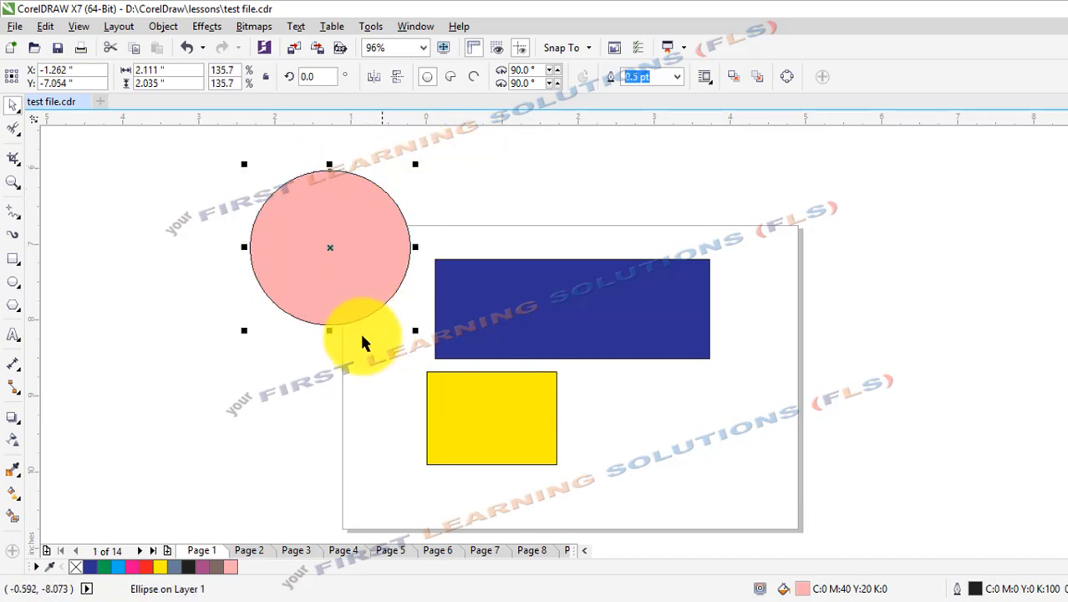
# Reshape the pink circle by stretching its height and adjusting its width, ending at about 2.16 by 2.30 inches.
pyautogui.moveTo(329, 330); pyautogui.dragTo(333, 400)
pyautogui.moveTo(244, 284); pyautogui.dragTo(294, 284)
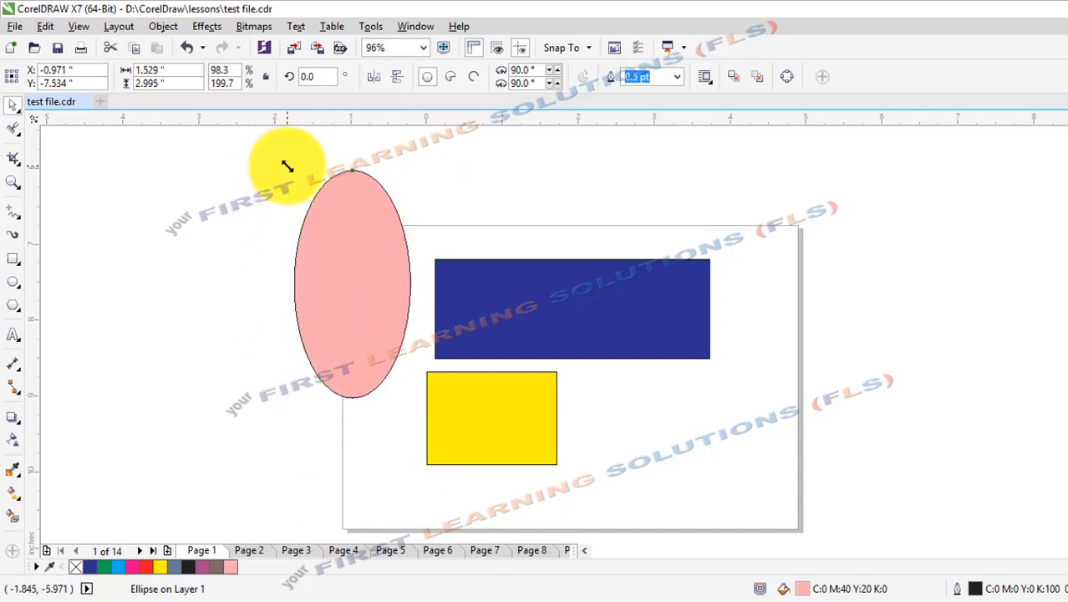
pyautogui.moveTo(287, 166); pyautogui.dragTo(303, 228)
pyautogui.moveTo(319, 310); pyautogui.dragTo(244, 308)
# Shrink the blue rectangle to about 1.75 by 0.63 inches, and move and shrink the yellow one to about 1.36 by 0.97 inches.
pyautogui.click(485, 319)
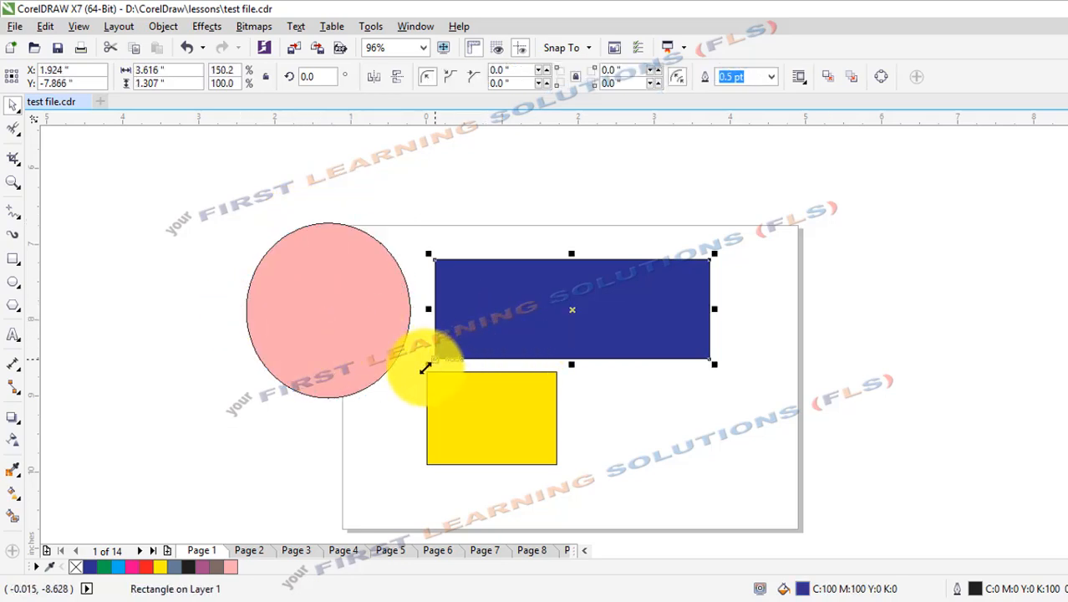
pyautogui.moveTo(425, 368); pyautogui.dragTo(577, 309)
pyautogui.moveTo(489, 400); pyautogui.dragTo(497, 331)
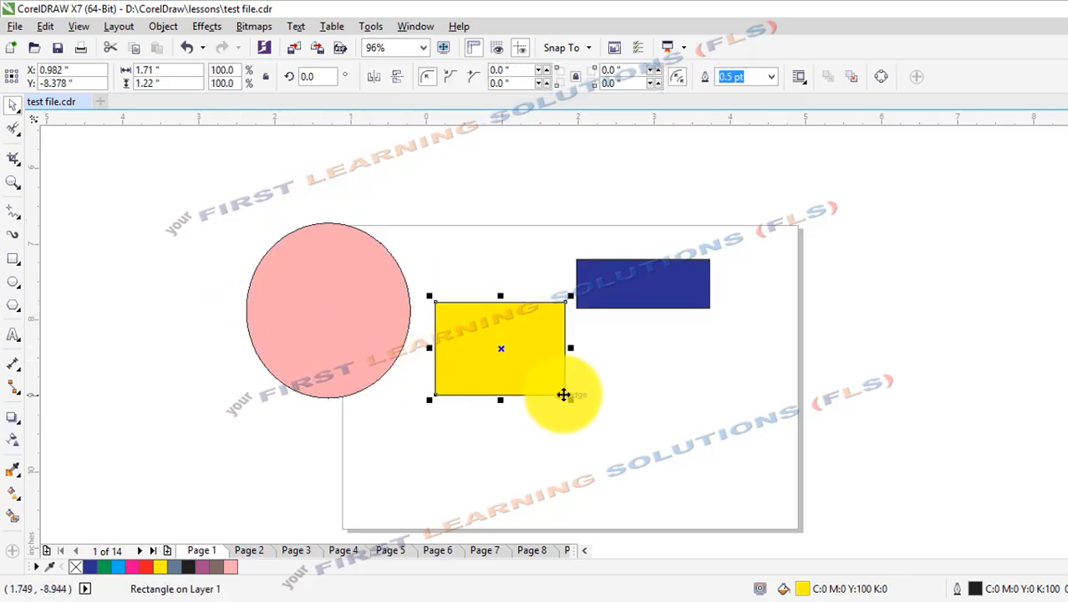
pyautogui.moveTo(565, 394); pyautogui.dragTo(550, 385)
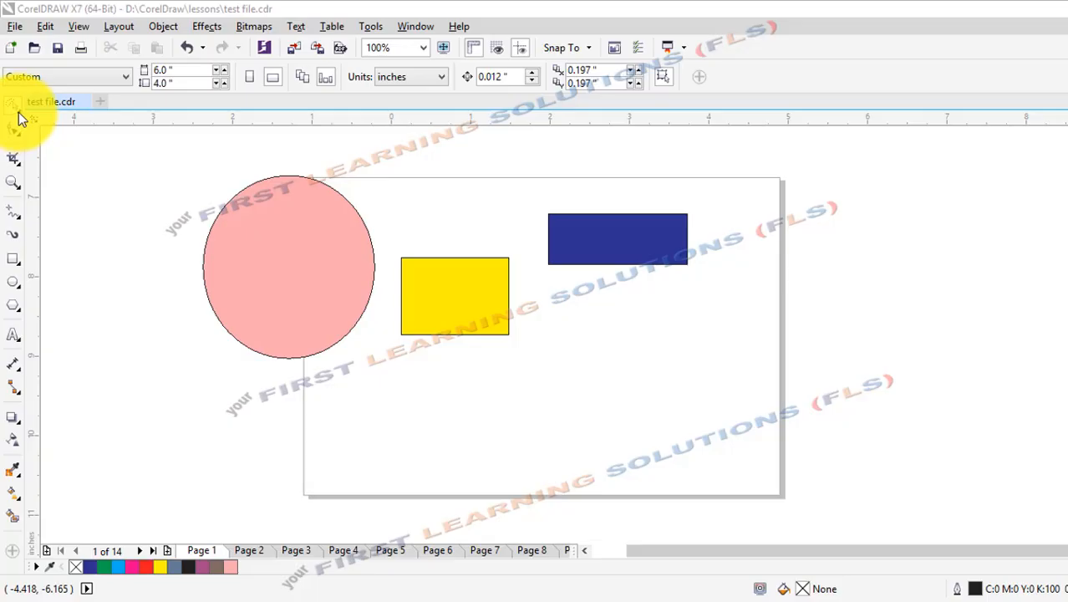
# Select the pink ellipse by drawing a freehand loop around it with the Freehand Pick tool.
pyautogui.click(20, 119)
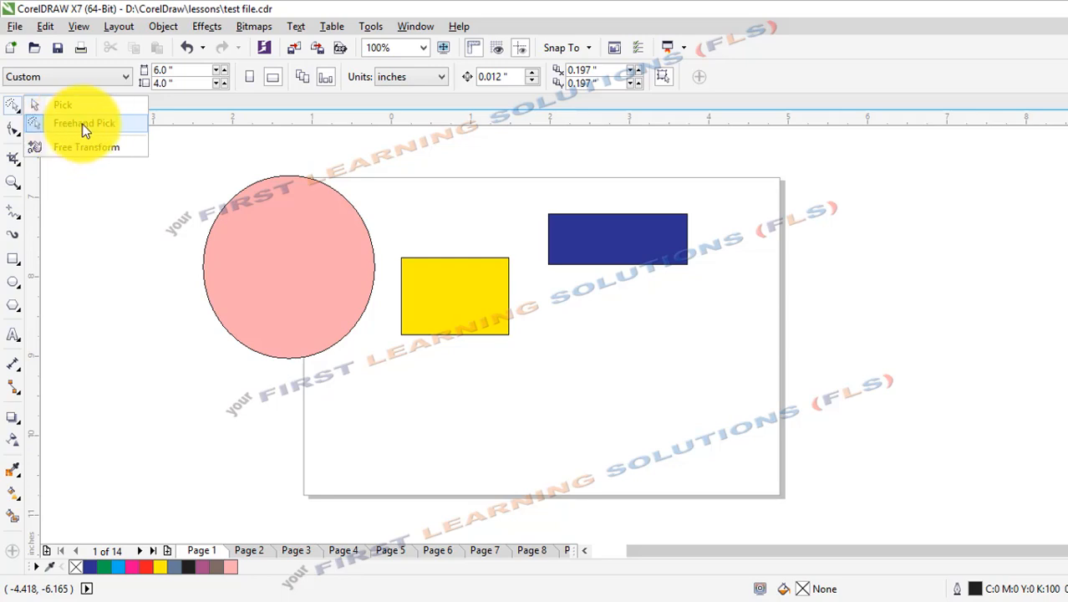
pyautogui.click(82, 124)
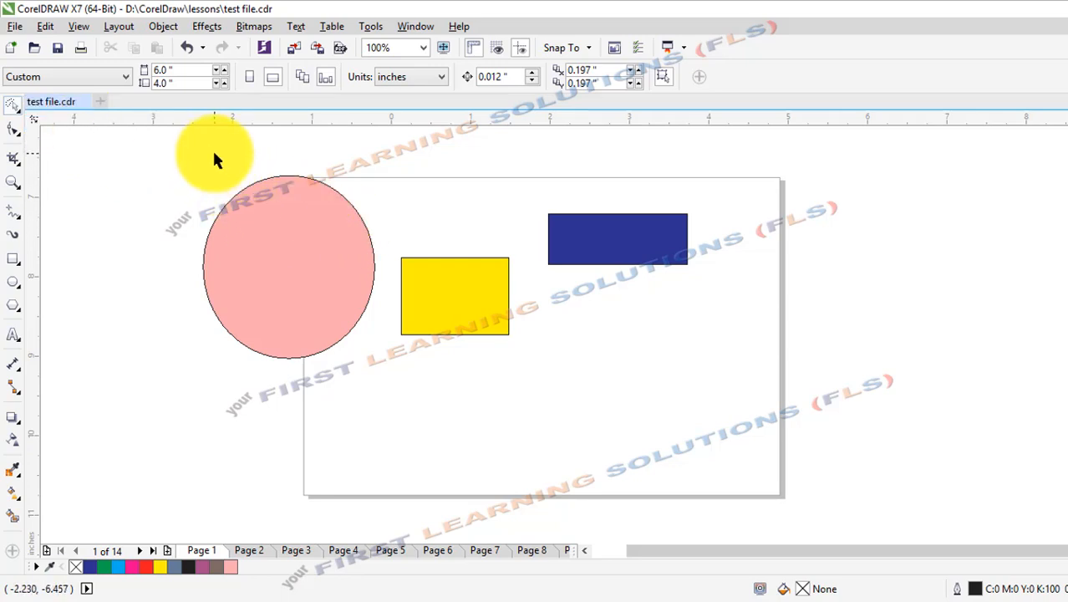
pyautogui.moveTo(216, 153); pyautogui.dragTo(339, 174)
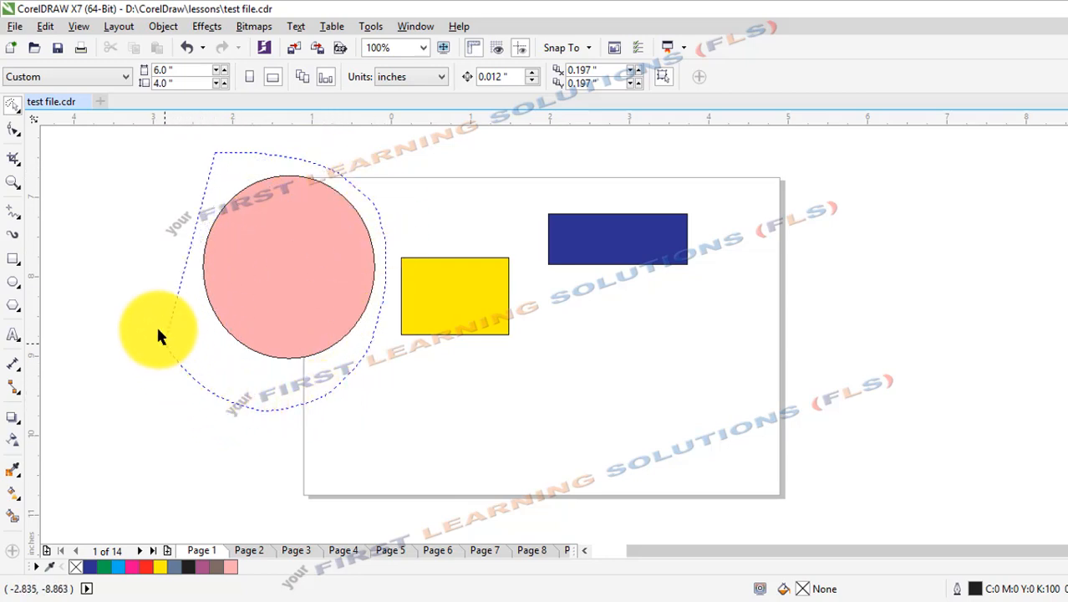
pyautogui.moveTo(170, 210); pyautogui.dragTo(170, 211)
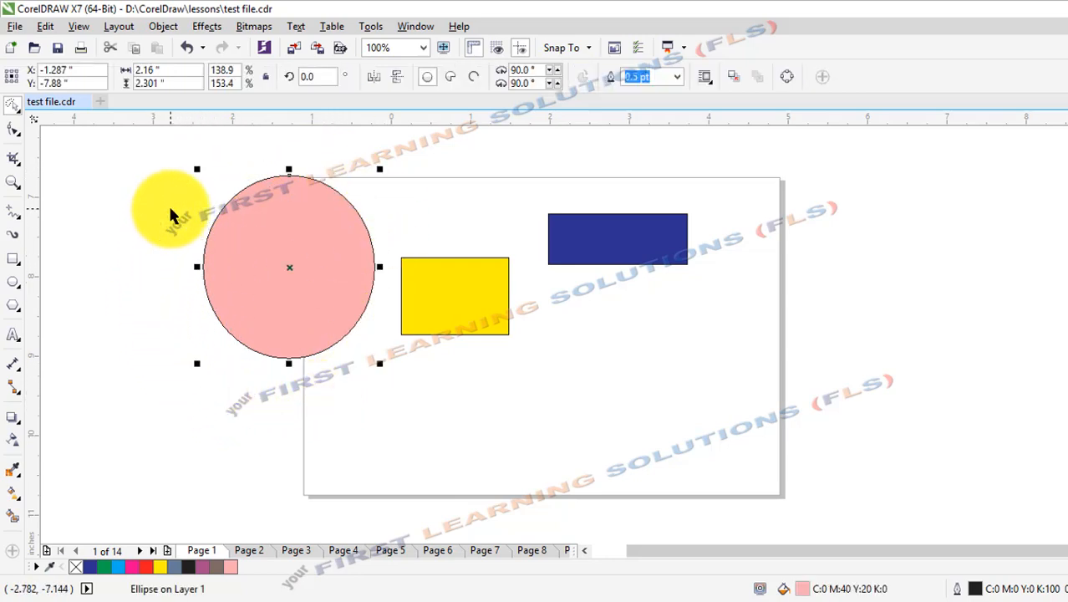
# Lasso-select the blue rectangle, all three shapes together, and finally the yellow rectangle alone.
pyautogui.moveTo(524, 191); pyautogui.dragTo(534, 264)
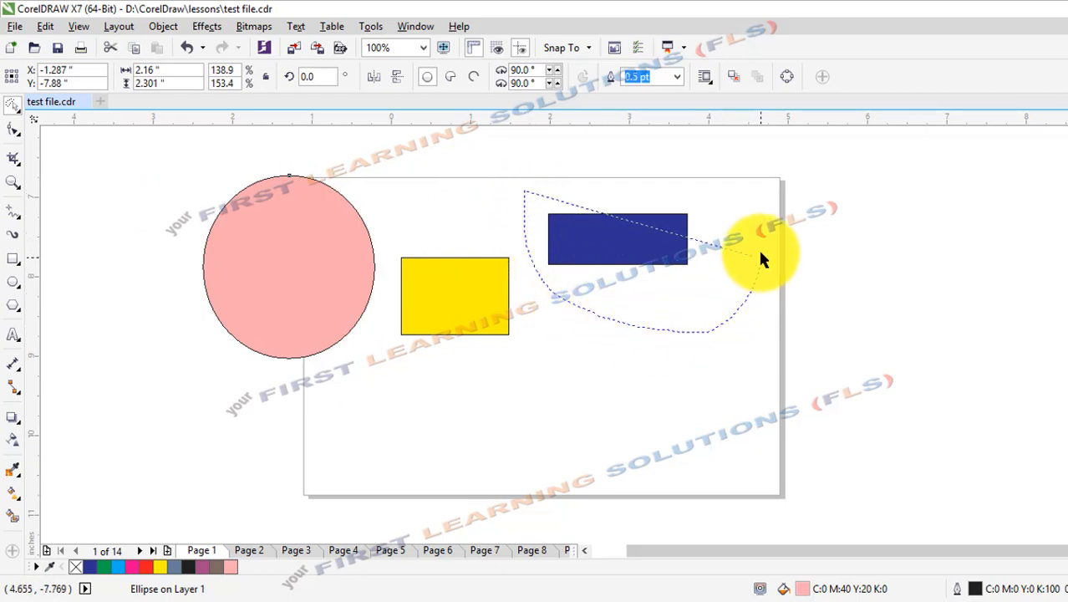
pyautogui.moveTo(744, 207); pyautogui.dragTo(464, 163)
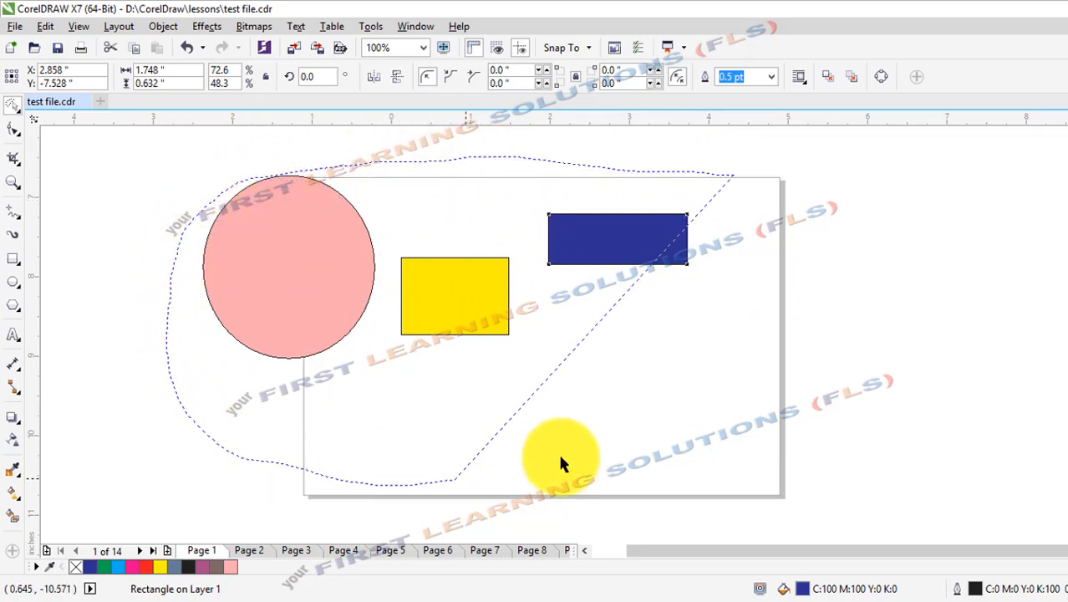
pyautogui.moveTo(740, 179); pyautogui.dragTo(740, 180)
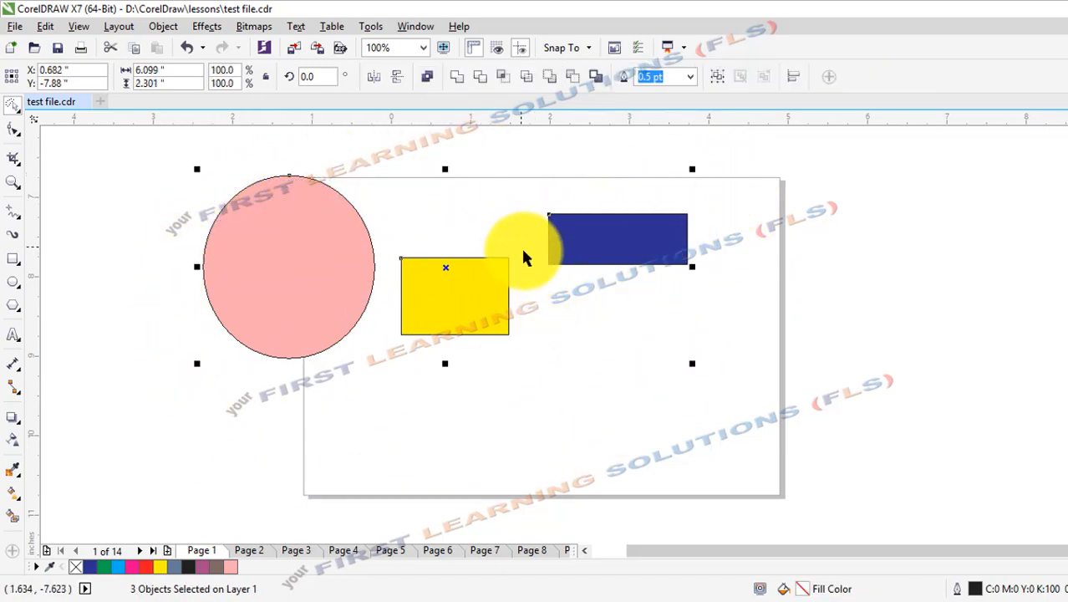
pyautogui.moveTo(482, 221); pyautogui.dragTo(493, 224)
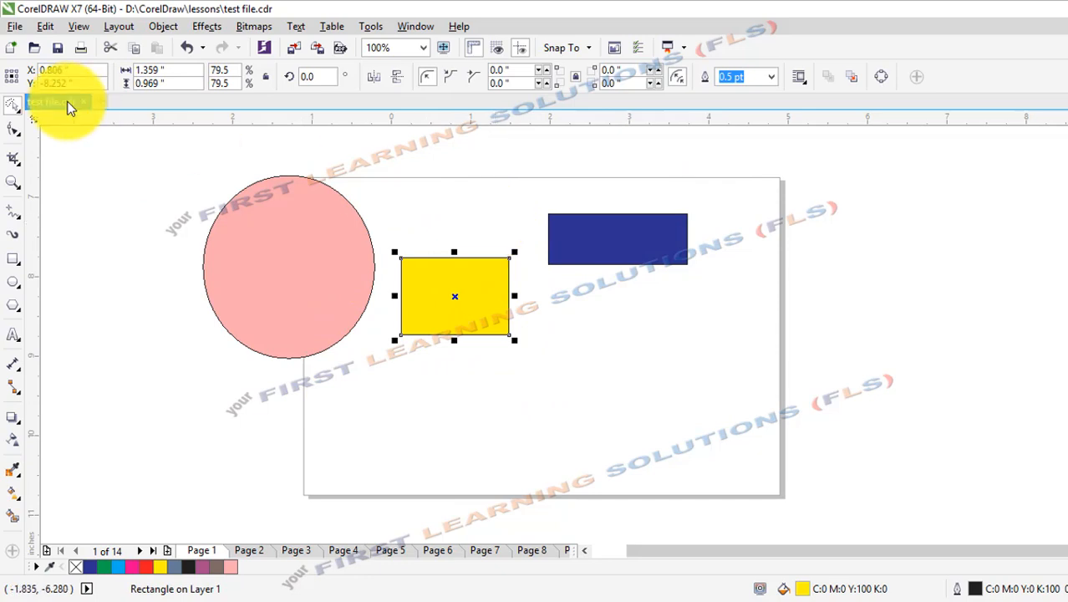
# Free-scale the yellow rectangle with Free Transform to about 0.89 by 0.53 inches, against the blue rectangle's right edge.
pyautogui.click(18, 115)
pyautogui.click(65, 149)
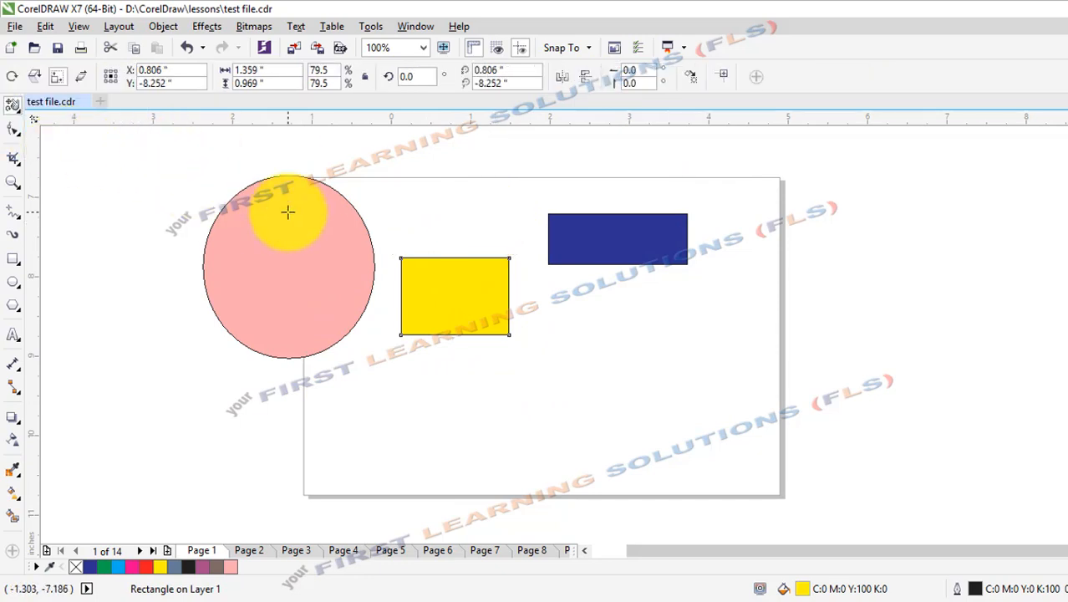
pyautogui.moveTo(286, 210); pyautogui.dragTo(356, 269)
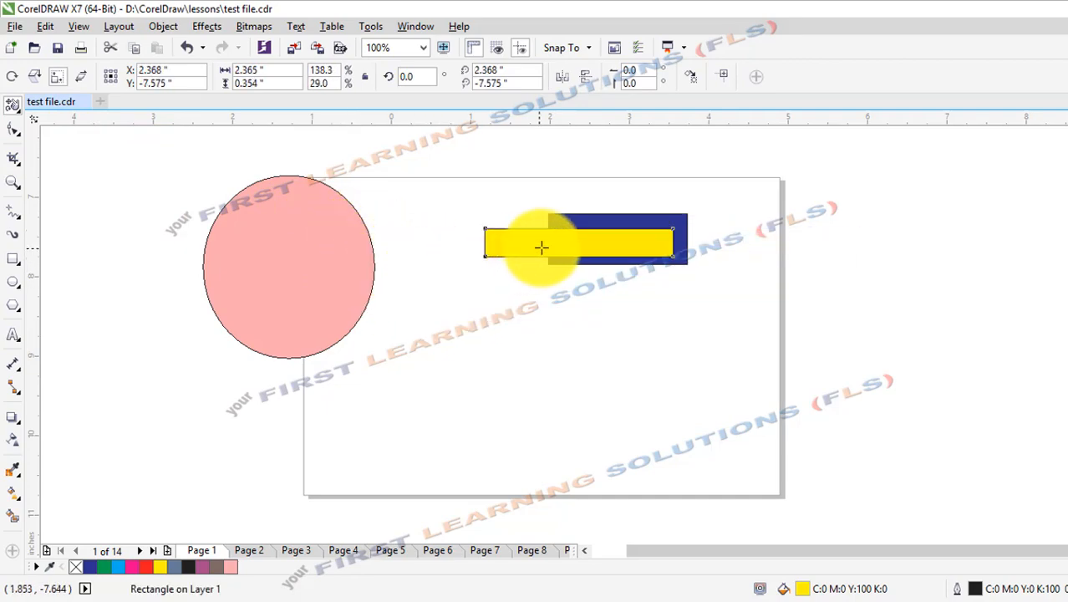
pyautogui.moveTo(534, 298); pyautogui.dragTo(579, 182)
pyautogui.moveTo(693, 232); pyautogui.dragTo(575, 238)
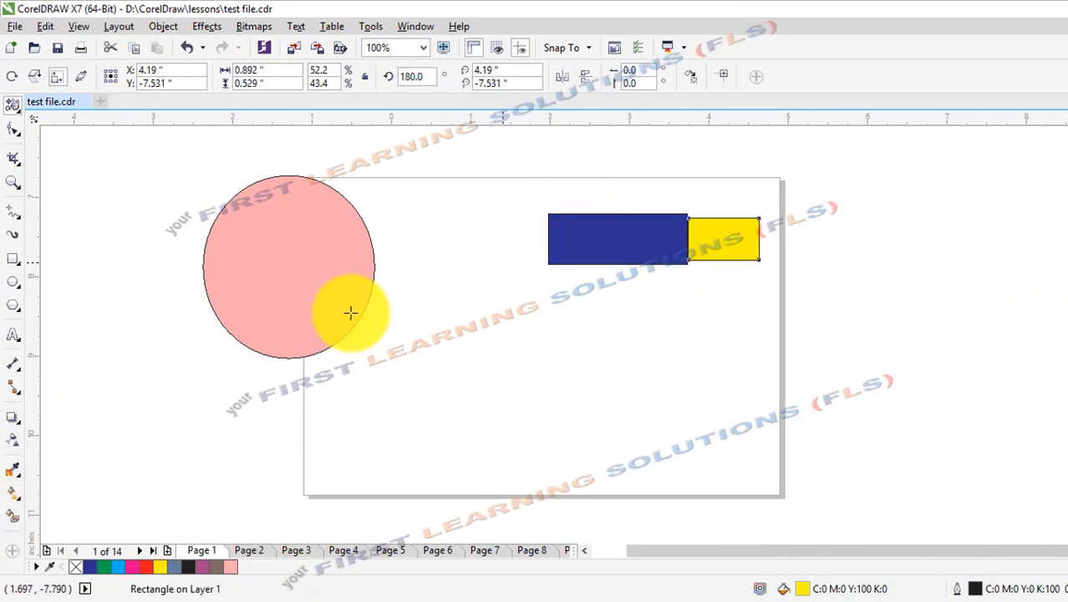
# Free-scale the pink ellipse to about 1.99 by 2.30 inches and move it onto the page with the Pick tool.
pyautogui.click(304, 305)
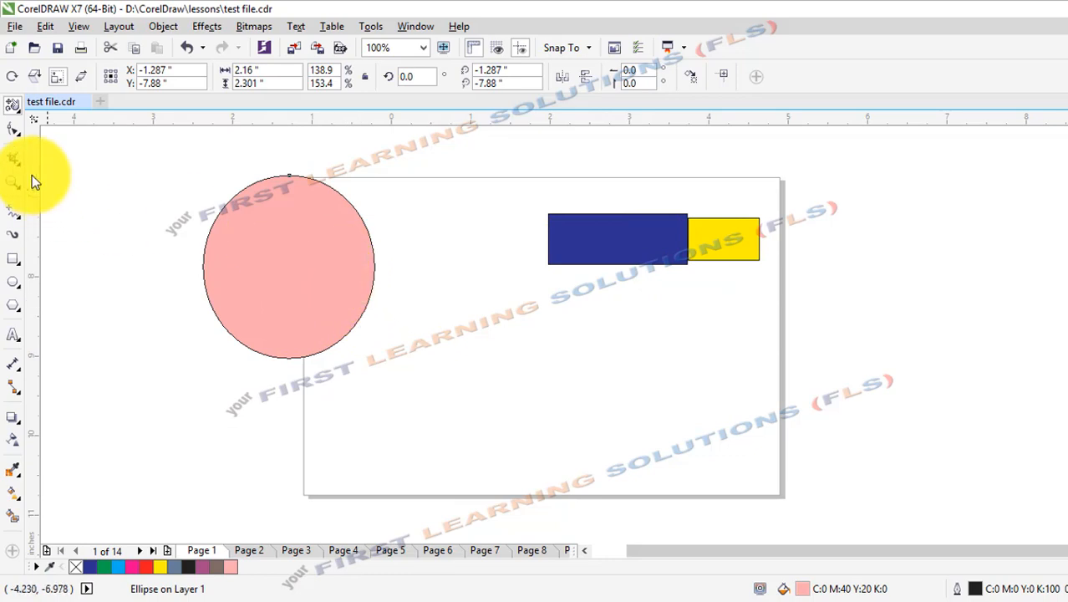
pyautogui.moveTo(305, 227)
pyautogui.mouseDown()
pyautogui.moveTo(344, 245)
pyautogui.moveTo(301, 227)
pyautogui.moveTo(323, 252)
pyautogui.moveTo(305, 282)
pyautogui.moveTo(275, 280)
pyautogui.moveTo(339, 244)
pyautogui.mouseUp()
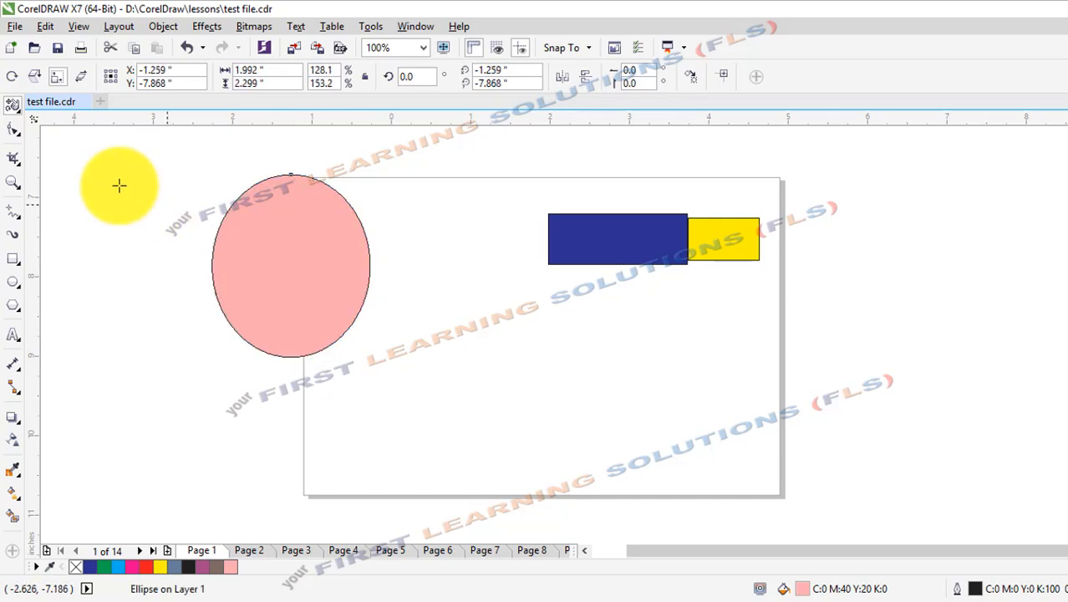
pyautogui.click(19, 110)
pyautogui.click(58, 106)
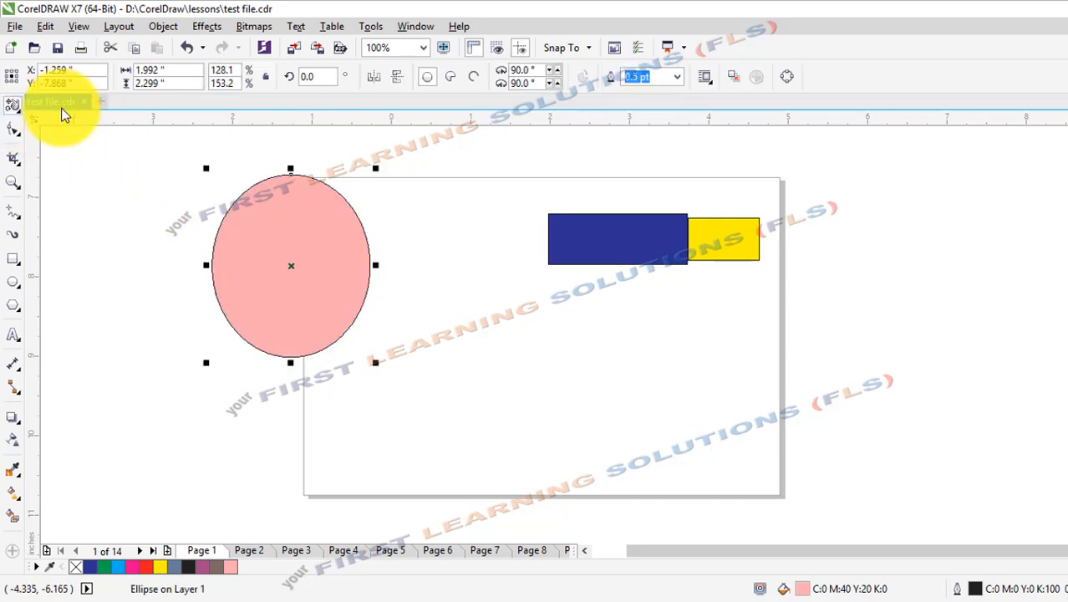
pyautogui.moveTo(311, 258); pyautogui.dragTo(416, 319)
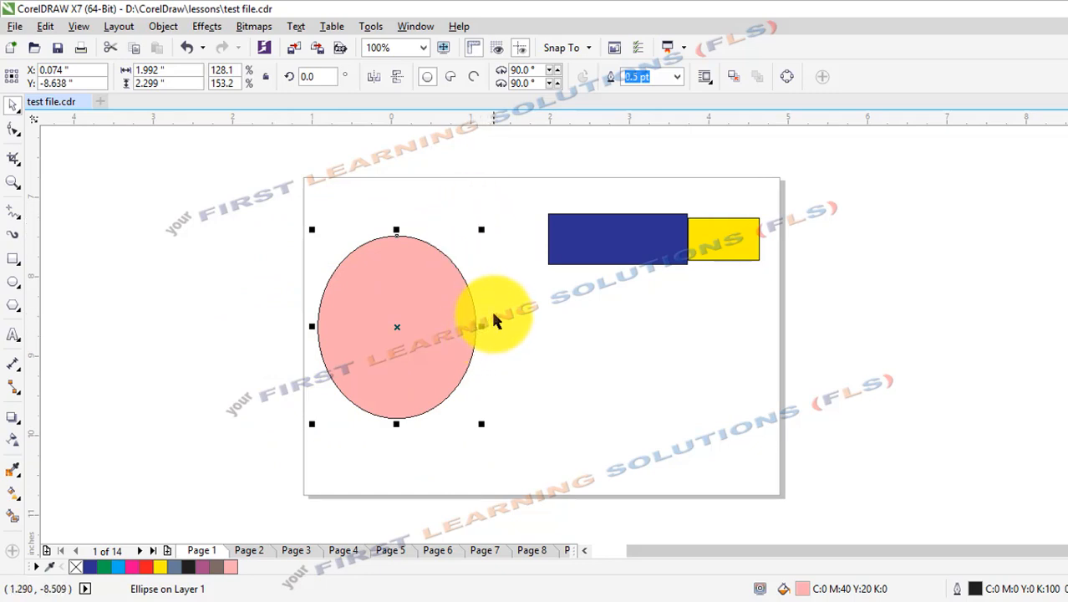
# Resize the pink ellipse from its sides and upper-right corner to about 2.45 by 2.10 inches.
pyautogui.moveTo(484, 326)
pyautogui.mouseDown()
pyautogui.moveTo(548, 327)
pyautogui.moveTo(405, 341)
pyautogui.moveTo(577, 333)
pyautogui.moveTo(489, 339)
pyautogui.mouseUp()
pyautogui.moveTo(314, 326); pyautogui.dragTo(265, 326)
pyautogui.moveTo(487, 230); pyautogui.dragTo(468, 248)
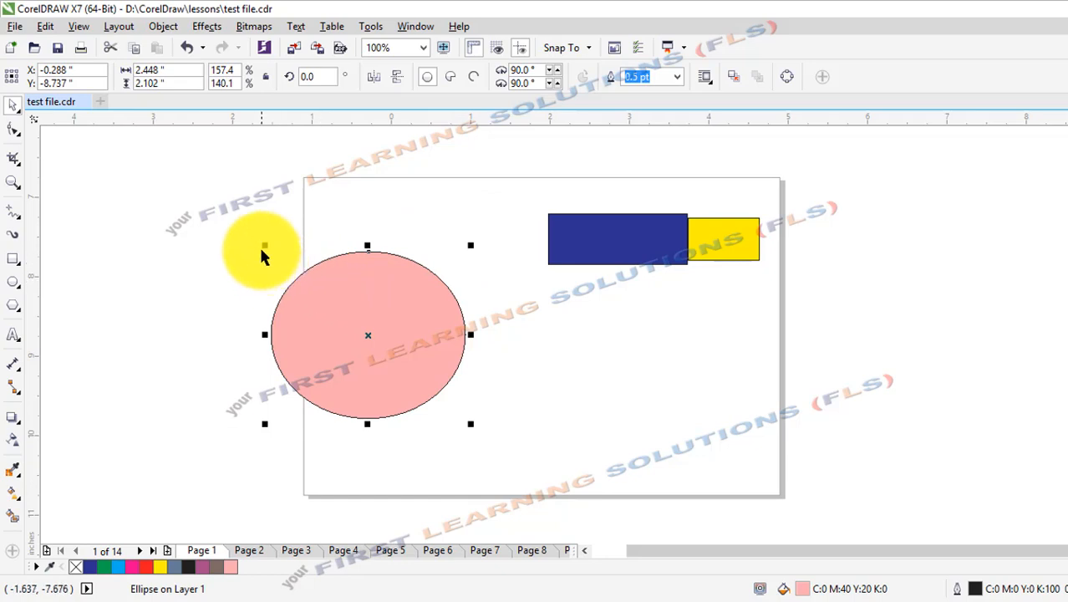
# Shrink the ellipse from its upper-left corner to about 1.88 by 1.61 inches and enlarge it from its centre to about 3.85 by 3.31 inches.
pyautogui.moveTo(262, 248); pyautogui.dragTo(307, 278)
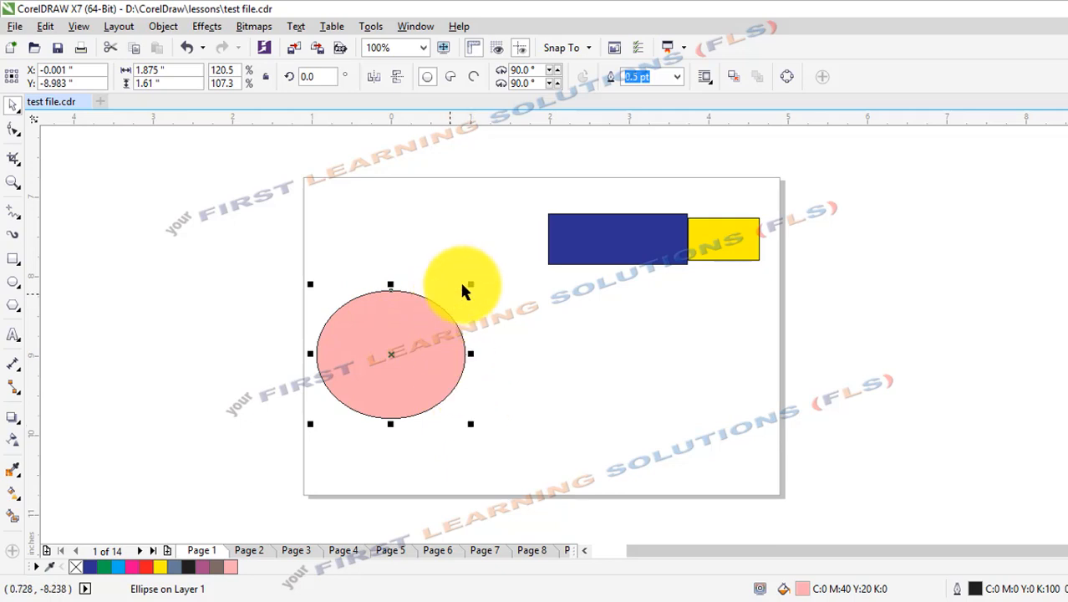
pyautogui.moveTo(468, 282); pyautogui.dragTo(485, 274)
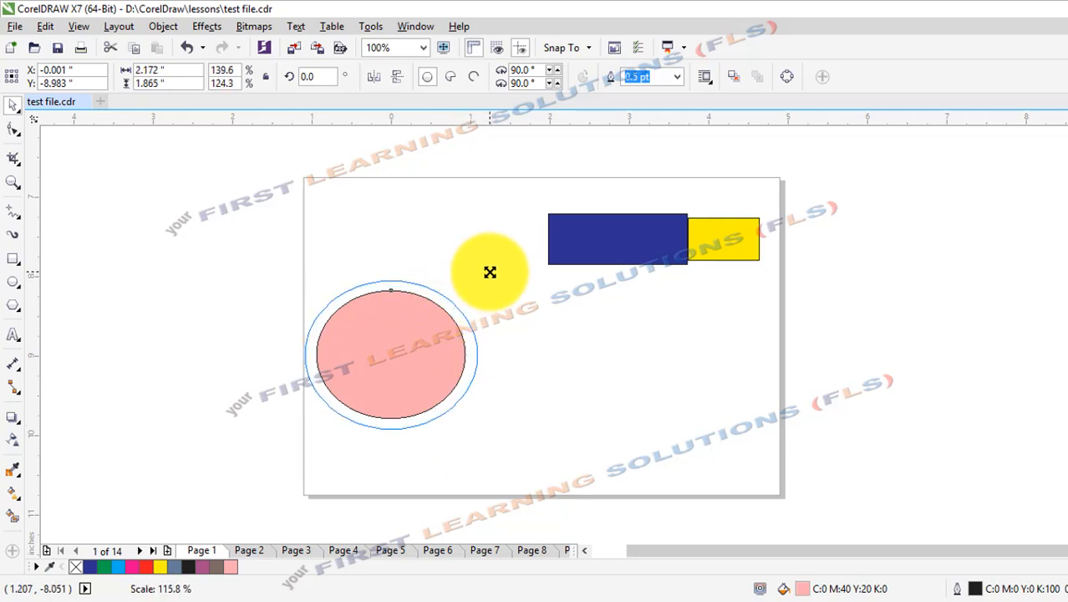
pyautogui.moveTo(490, 272); pyautogui.dragTo(549, 217)
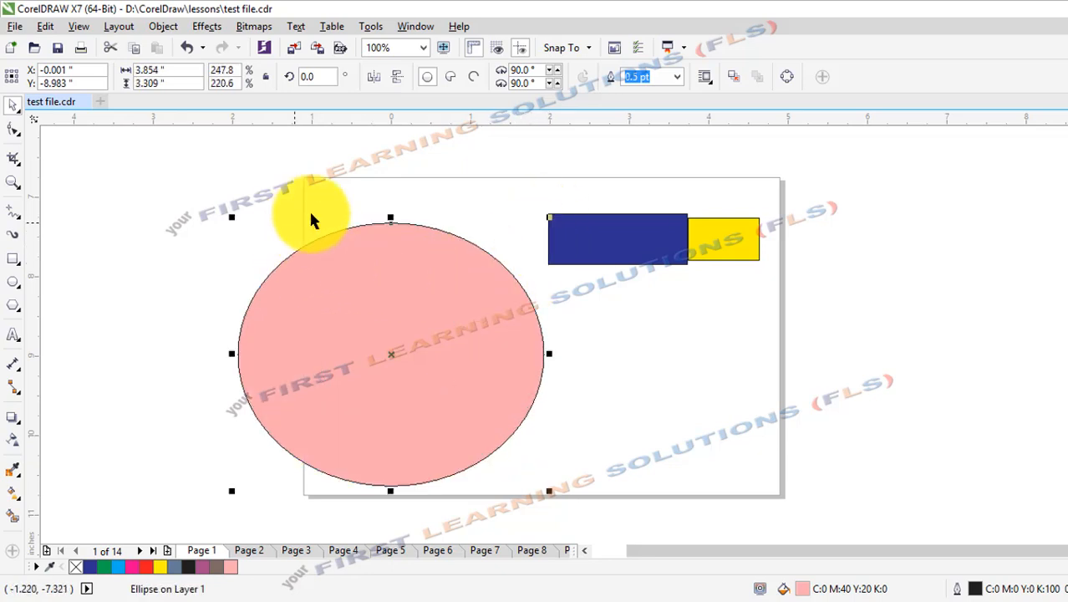
# Free-scale the pink ellipse with Free Transform from different anchor points to about 4.87 by 3.41 inches.
pyautogui.click(16, 106)
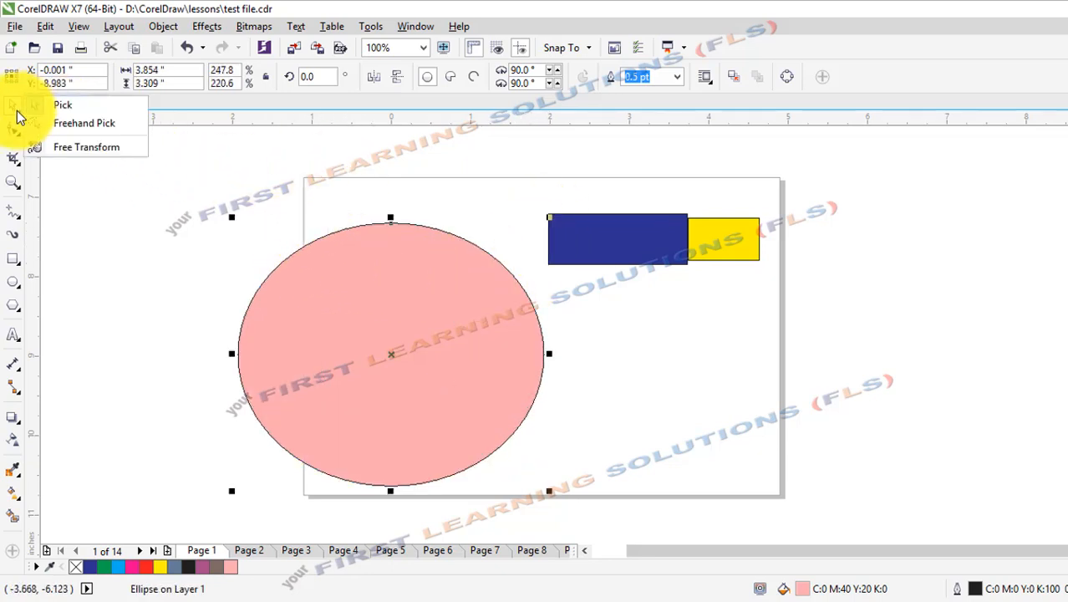
pyautogui.click(70, 151)
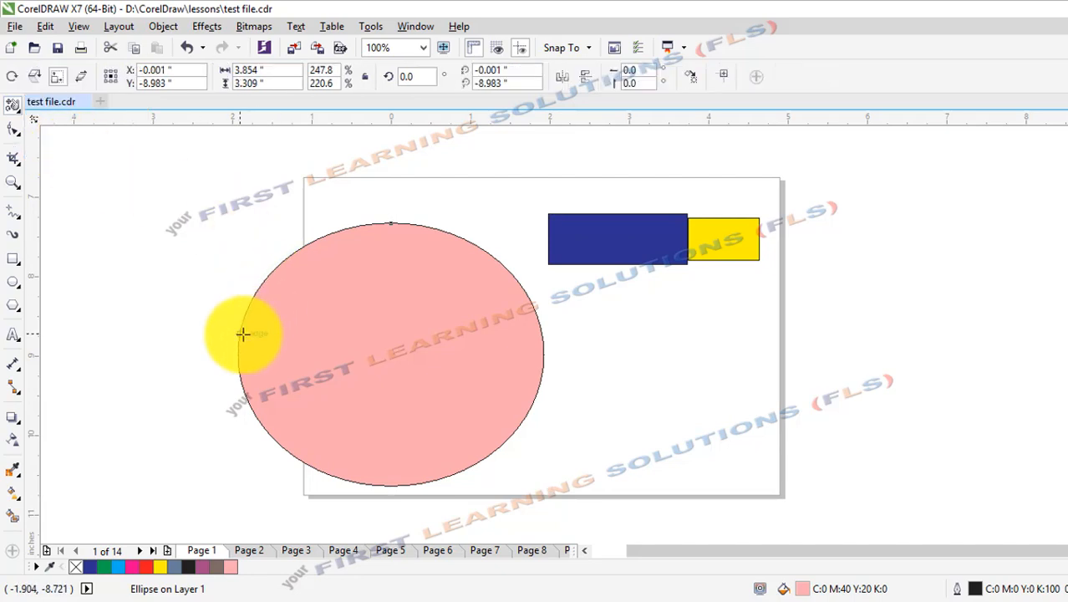
pyautogui.moveTo(284, 291); pyautogui.dragTo(367, 320)
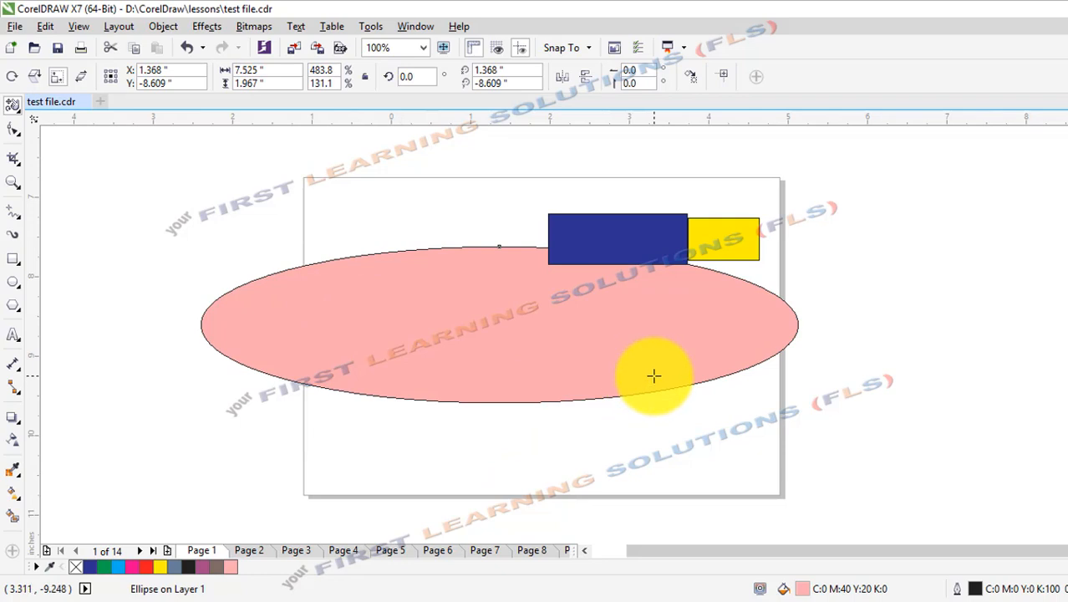
pyautogui.moveTo(654, 373); pyautogui.dragTo(616, 305)
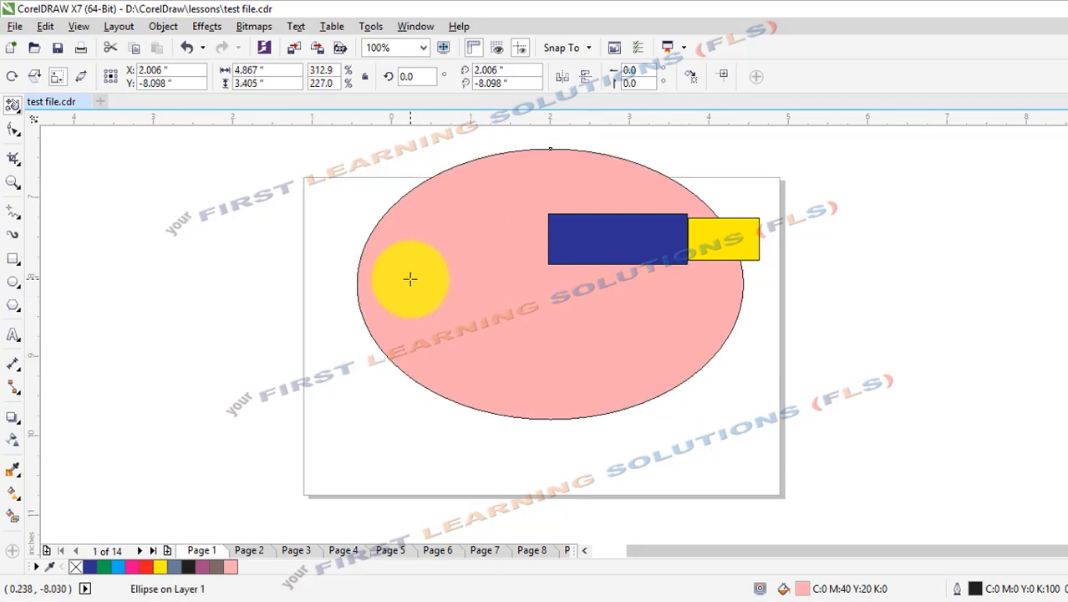
# Free-scale the pink ellipse into a tall, nearly circular shape and the blue rectangle to about 4.91 by 0.92 inches.
pyautogui.moveTo(410, 278); pyautogui.dragTo(459, 297)
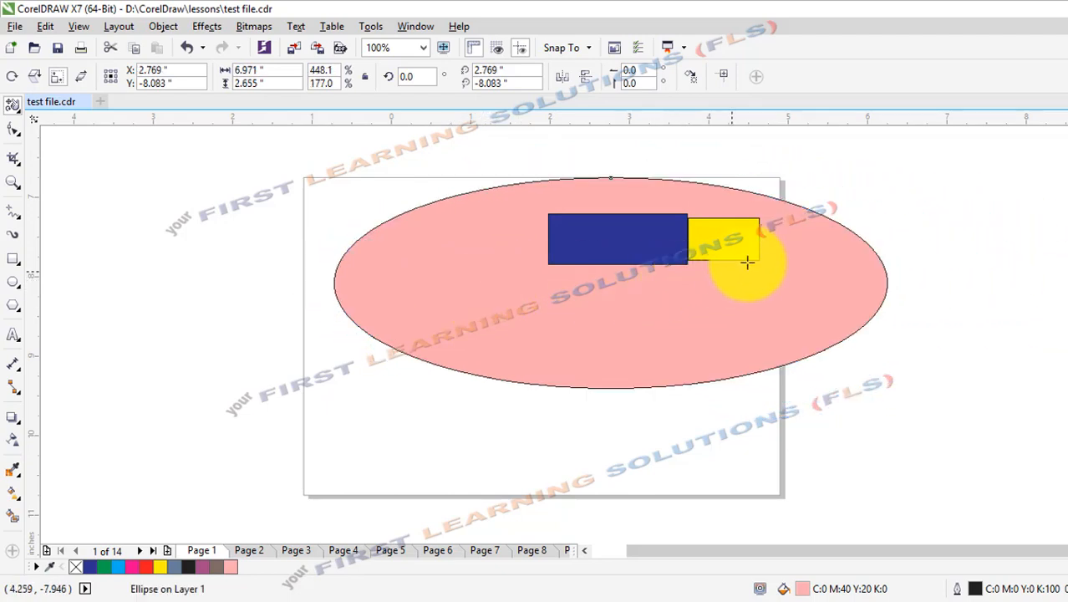
pyautogui.moveTo(758, 258); pyautogui.dragTo(649, 208)
pyautogui.moveTo(572, 238); pyautogui.dragTo(635, 236)
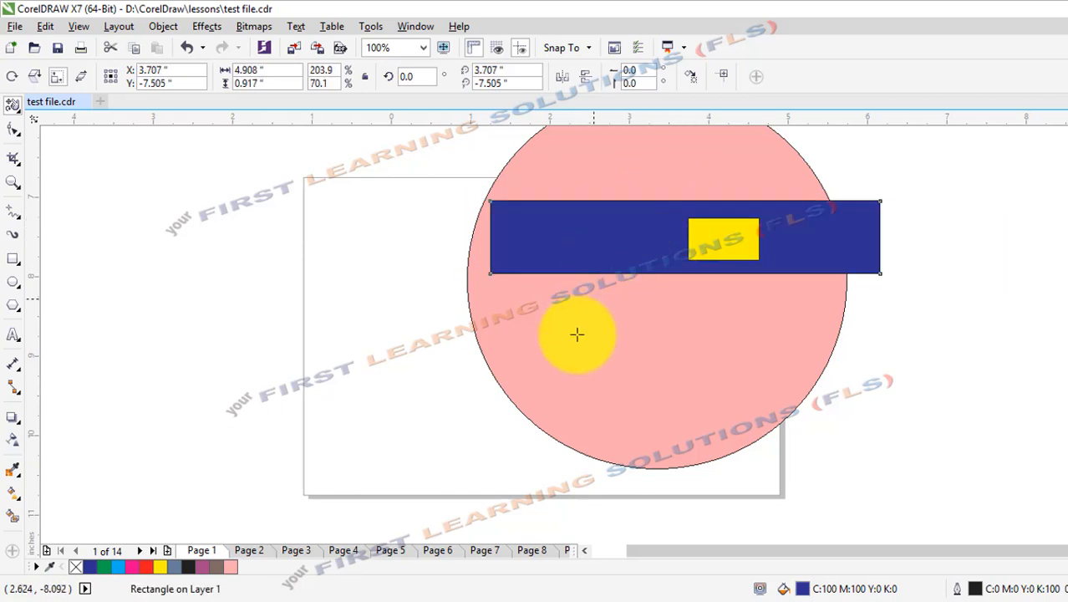
# Free-scale the blue rectangle to about 5.21 by 1.00 inches and the pink ellipse to about 4.11 by 6.78 inches.
pyautogui.moveTo(561, 352); pyautogui.dragTo(614, 372)
pyautogui.click(583, 410)
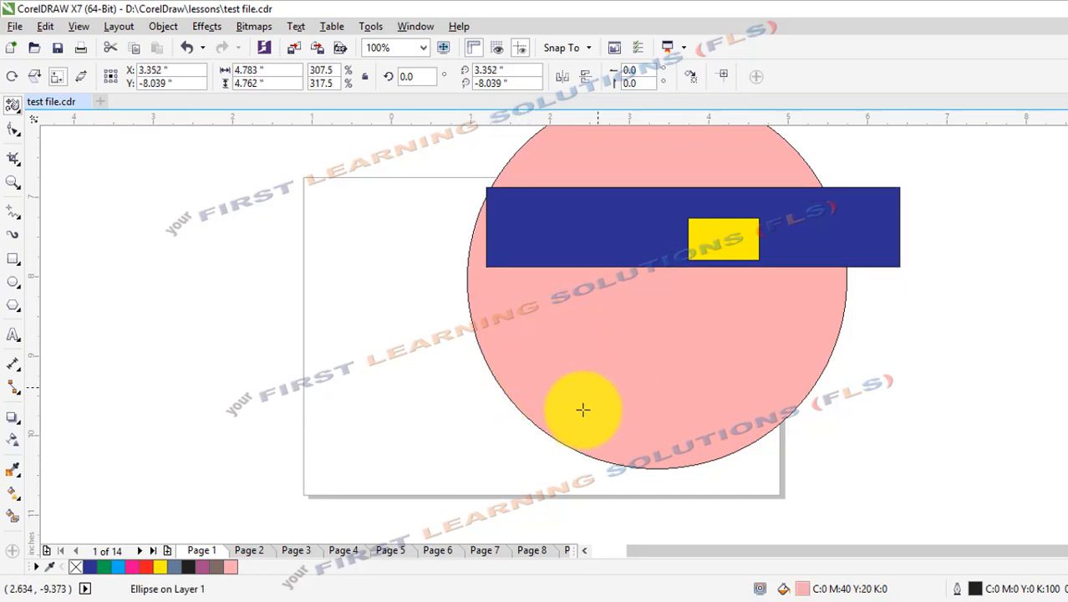
pyautogui.moveTo(578, 411); pyautogui.dragTo(567, 375)
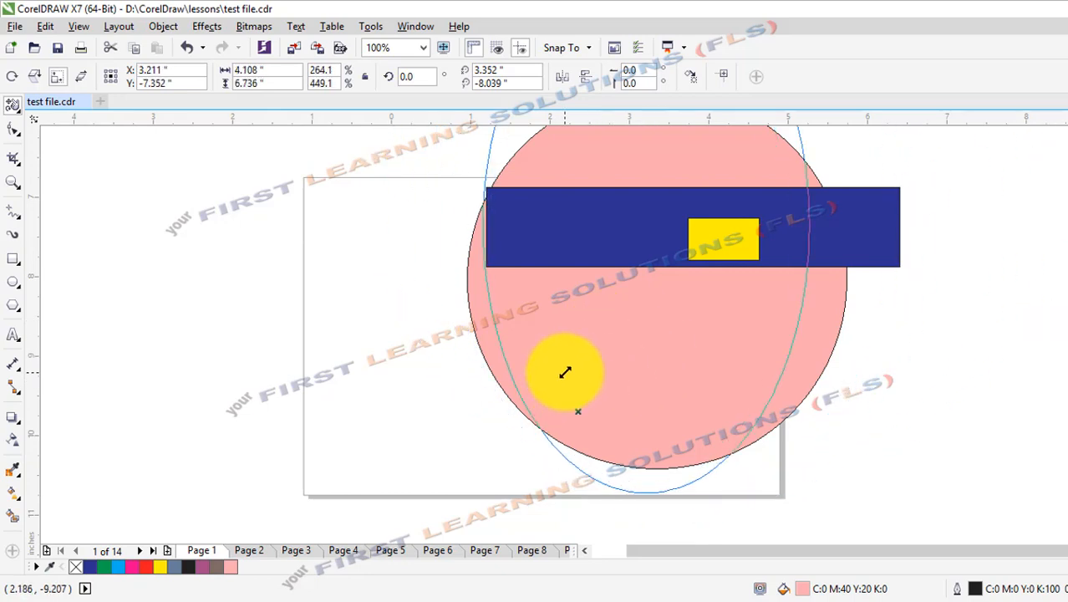
# Resize the pink ellipse with the Pick tool to about 2.93 by 2.88 inches and place it in the page's left half.
pyautogui.click(12, 106)
pyautogui.click(76, 109)
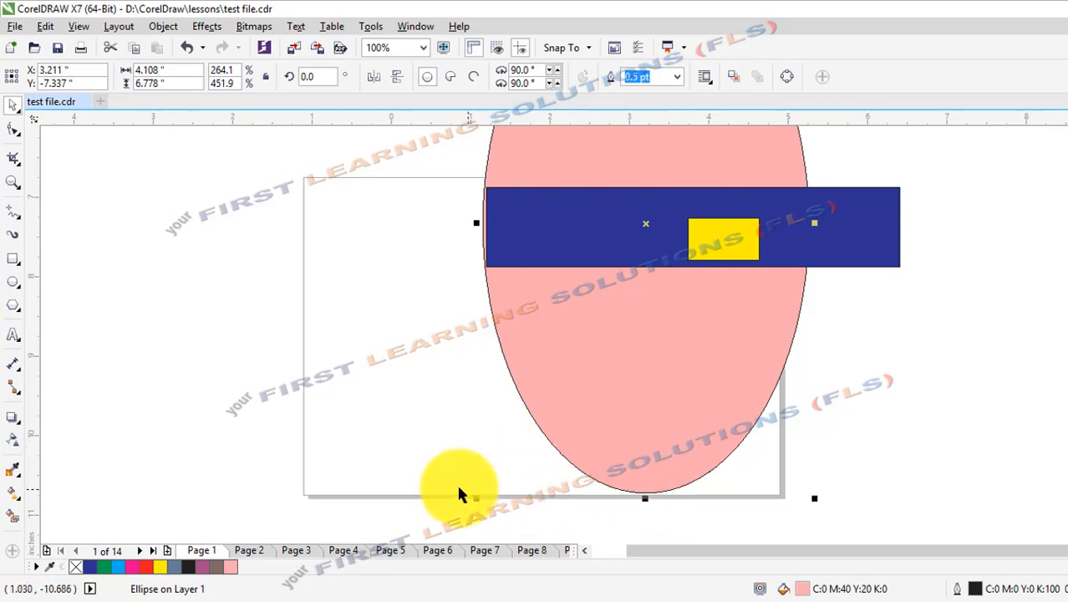
pyautogui.moveTo(477, 498); pyautogui.dragTo(577, 345)
pyautogui.moveTo(649, 302); pyautogui.dragTo(356, 341)
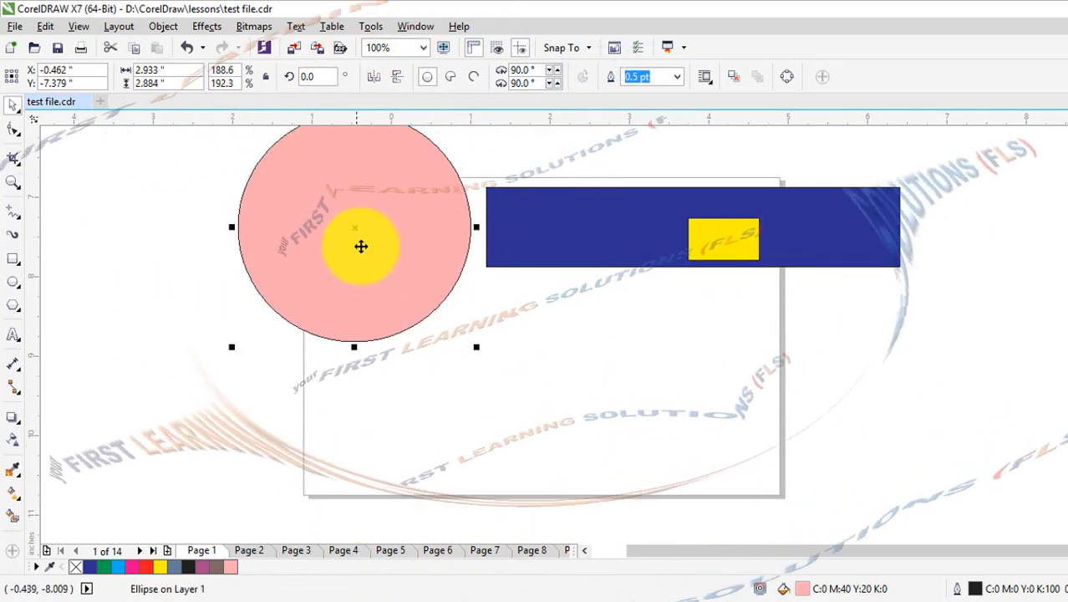
pyautogui.moveTo(360, 243); pyautogui.dragTo(435, 382)
# Move the blue rectangle below the yellow one and resize it to about 2.05 by 1.44 inches beside the page's right edge.
pyautogui.moveTo(666, 244); pyautogui.dragTo(784, 348)
pyautogui.click(1014, 368)
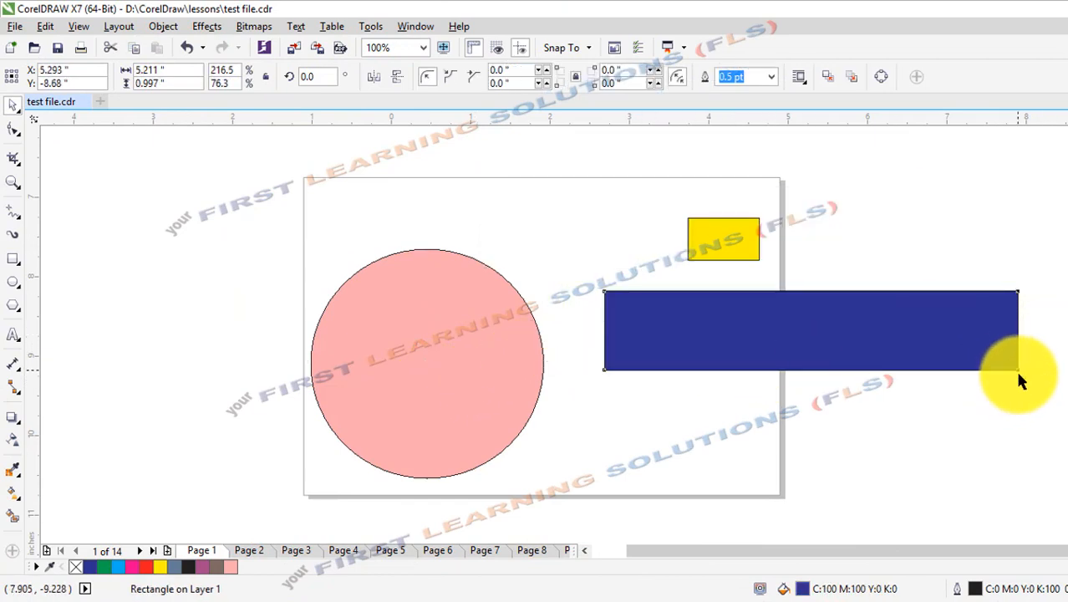
pyautogui.click(971, 343)
pyautogui.moveTo(1018, 372); pyautogui.dragTo(772, 447)
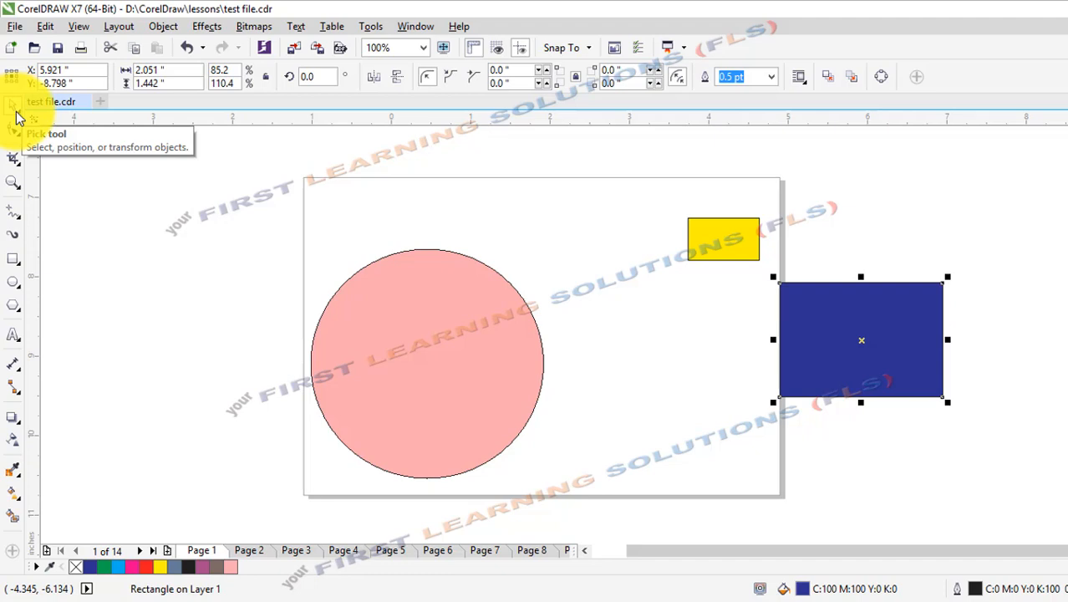
pyautogui.click(42, 162)
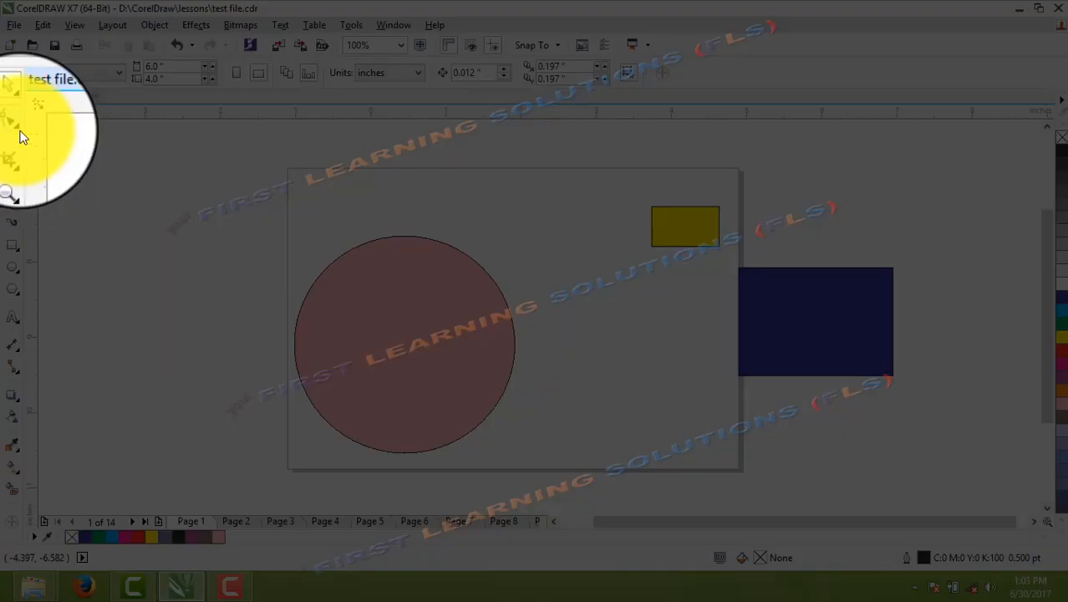
pyautogui.click(18, 133)
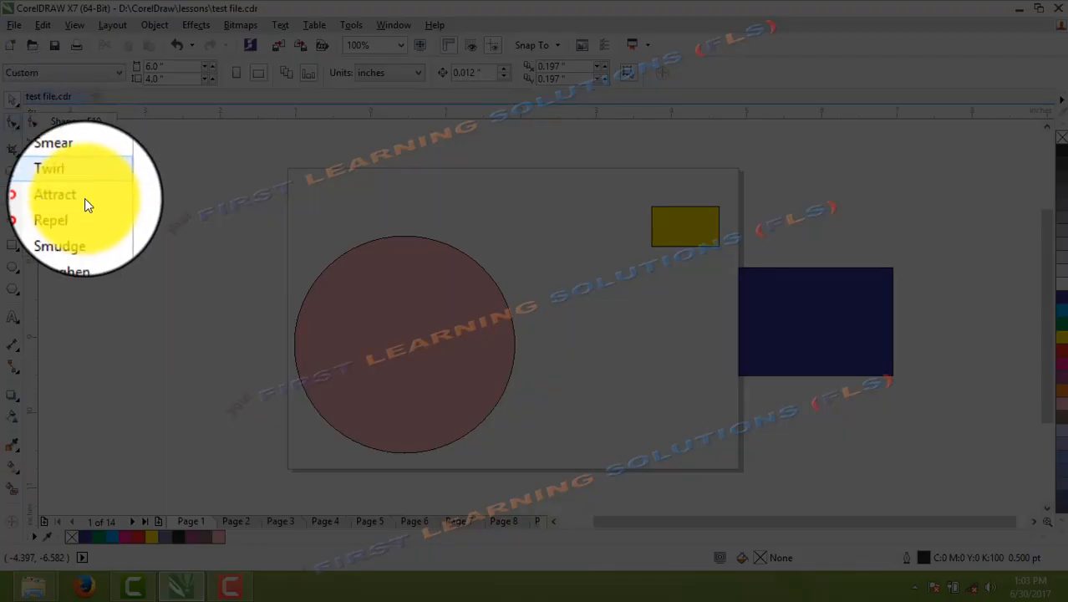
pyautogui.click(15, 104)
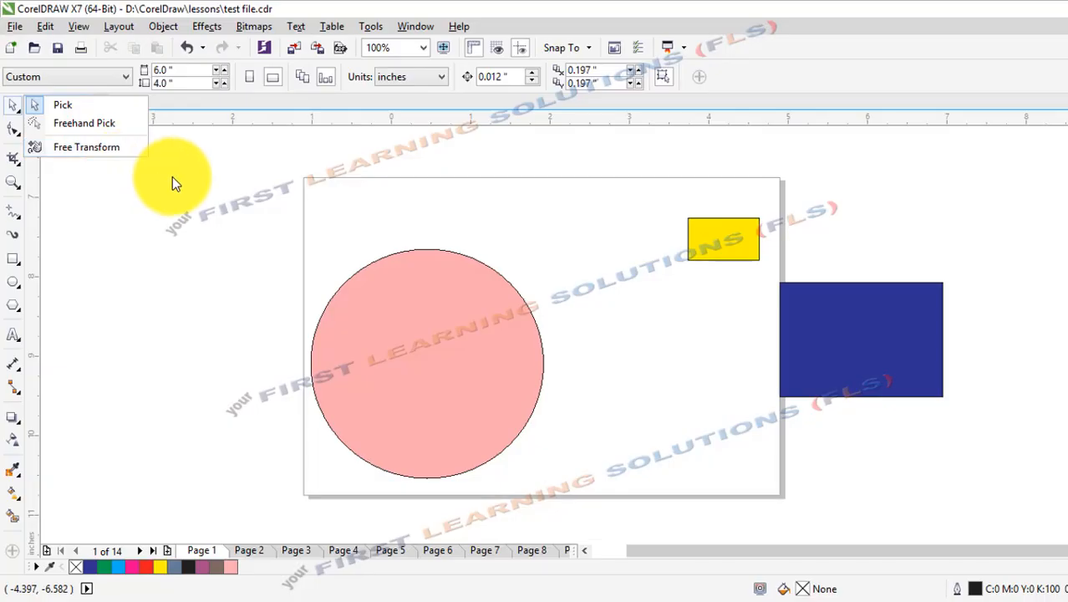
# Turn the pink circle into a full 360-degree pie by moving its top node slightly inward with the Shape tool.
pyautogui.click(444, 320)
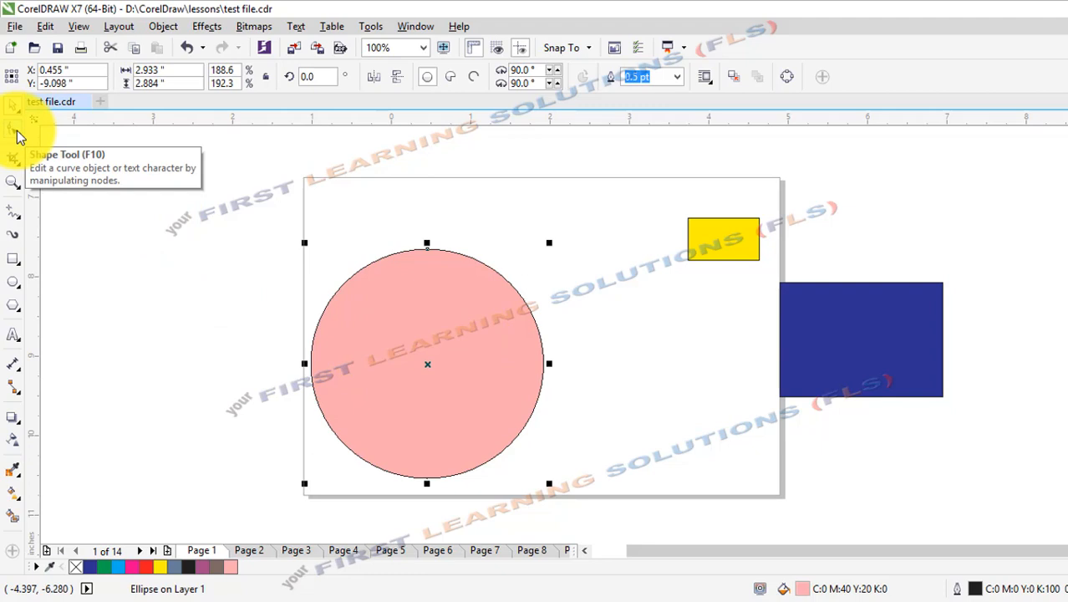
pyautogui.click(12, 132)
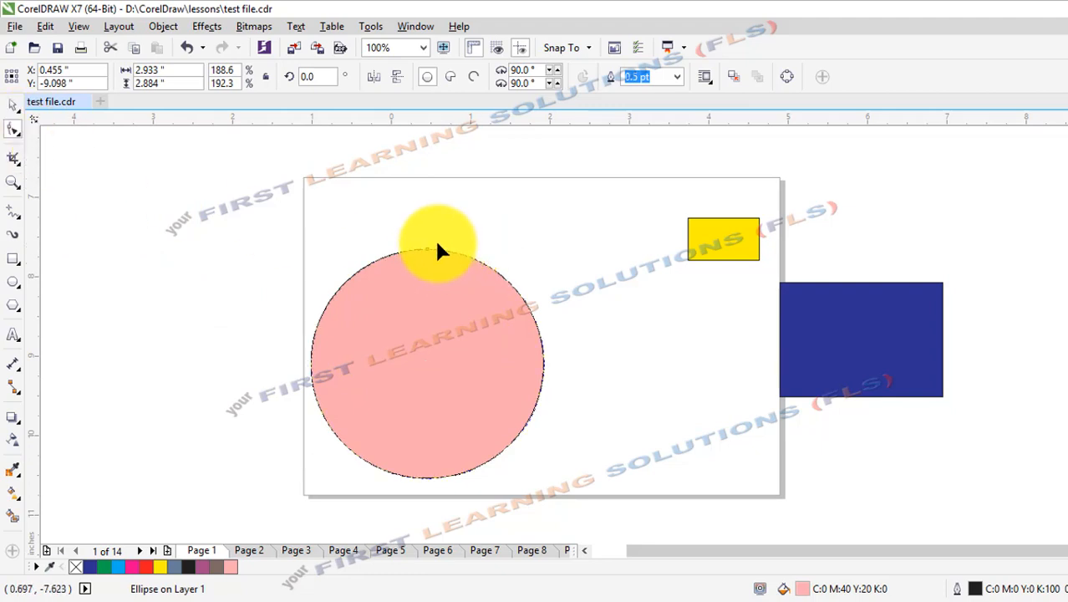
pyautogui.moveTo(425, 249); pyautogui.dragTo(426, 255)
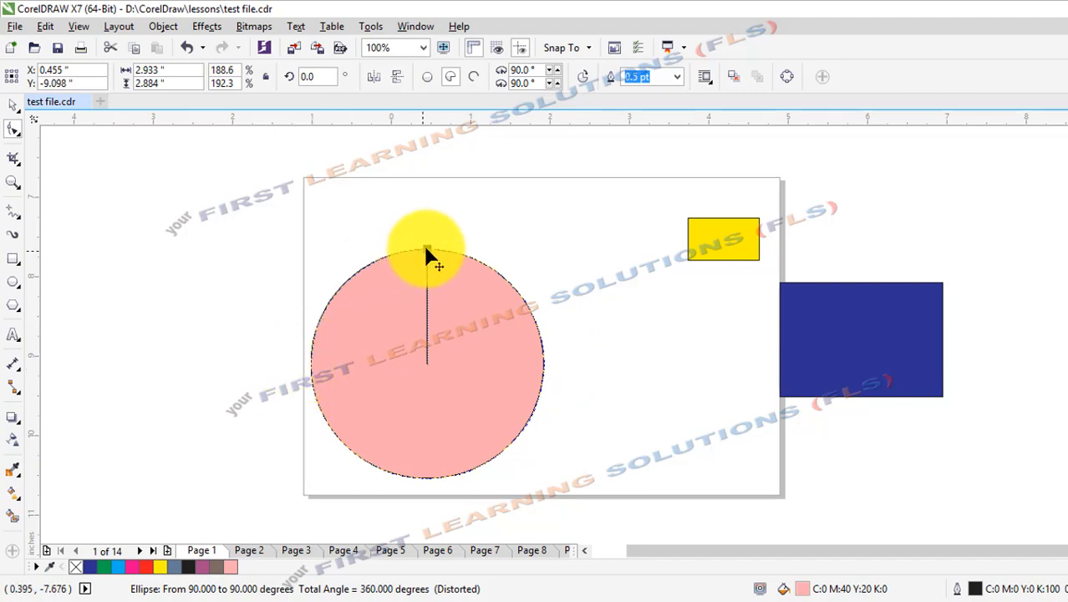
pyautogui.click(719, 255)
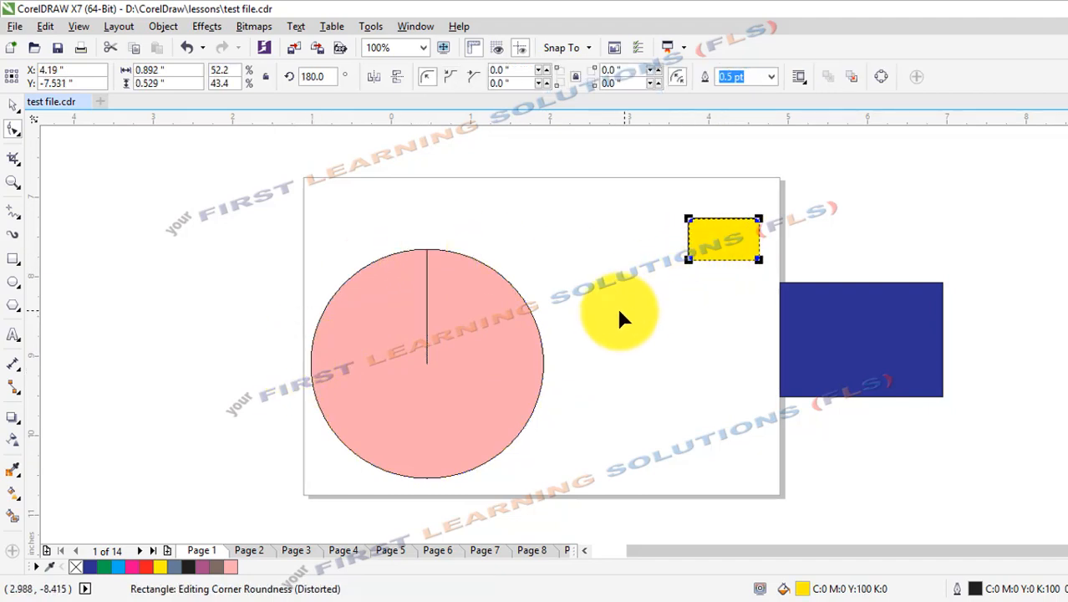
pyautogui.click(488, 334)
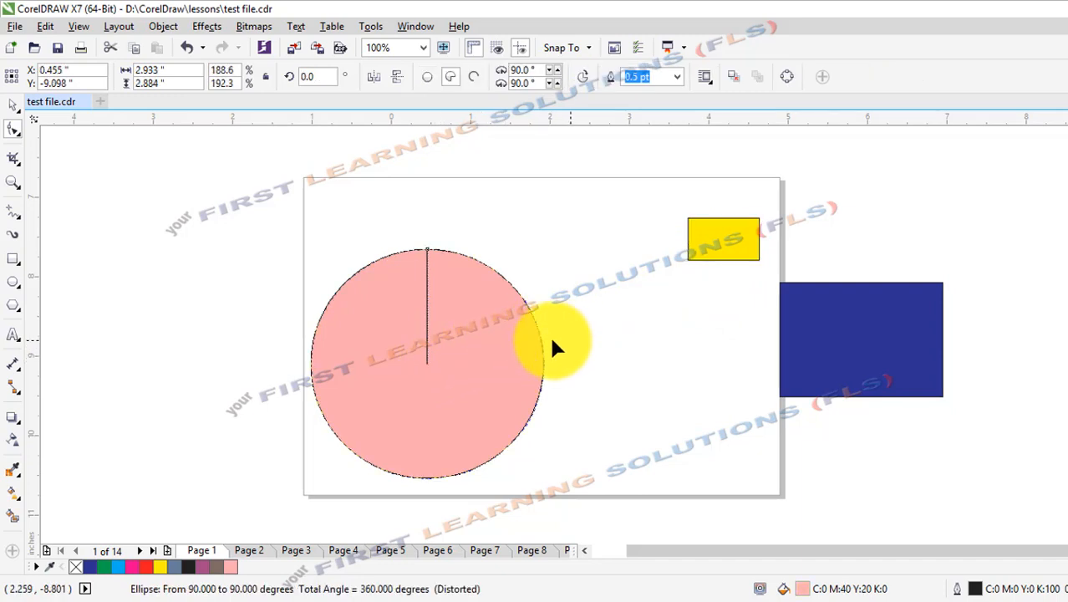
# Convert the pink pie shape to curves.
pyautogui.click(14, 107)
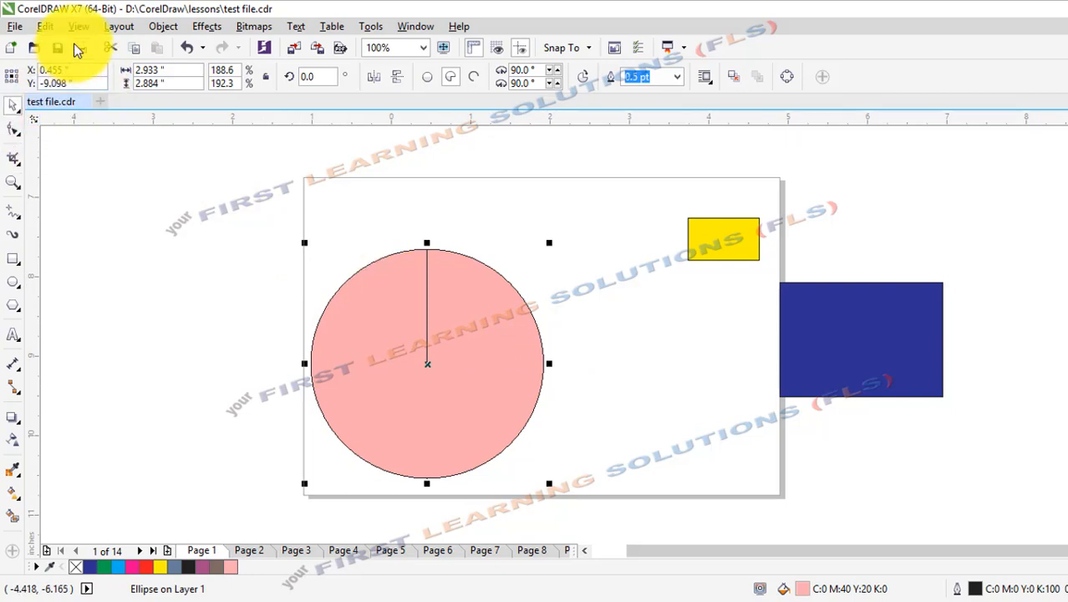
pyautogui.click(155, 28)
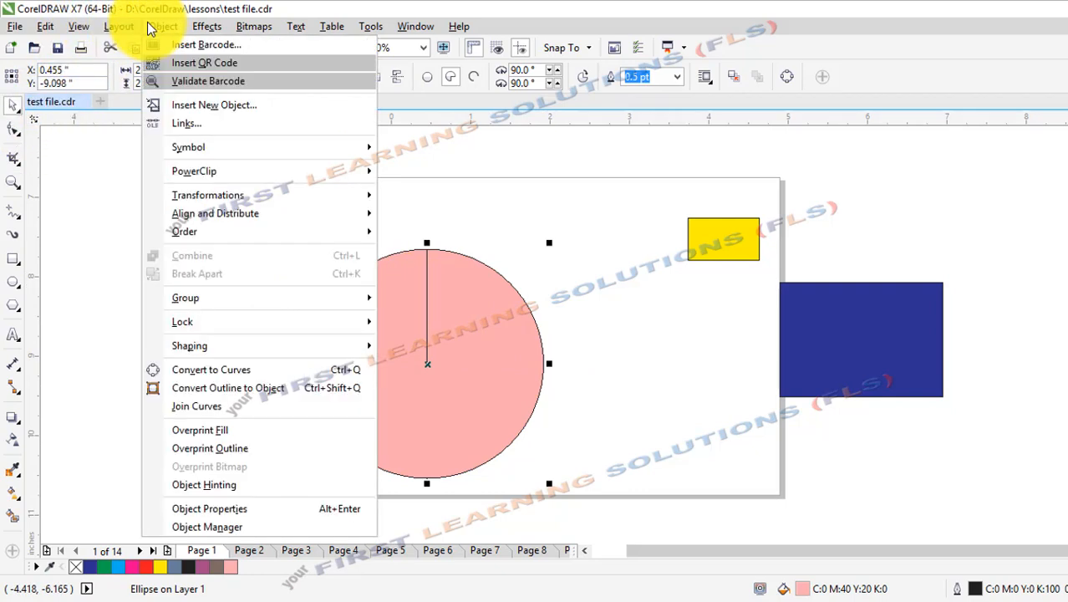
pyautogui.click(242, 370)
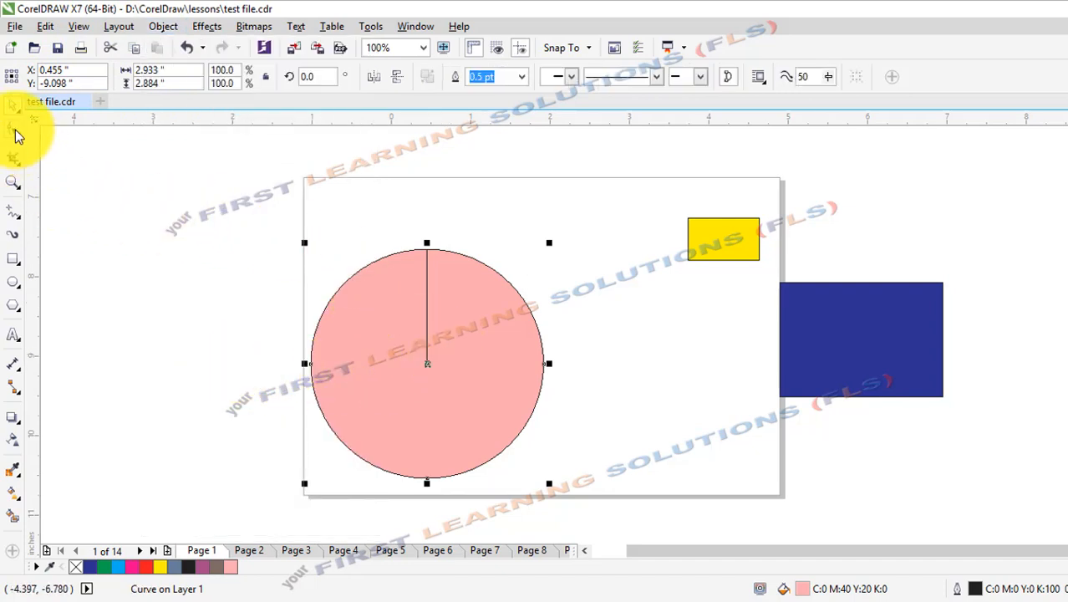
# Reshape the pink curve with the Shape tool by bending its outline segments outward and shifting its right-edge node slightly down and right.
pyautogui.click(15, 132)
pyautogui.moveTo(343, 270); pyautogui.dragTo(303, 253)
pyautogui.moveTo(336, 402); pyautogui.dragTo(282, 409)
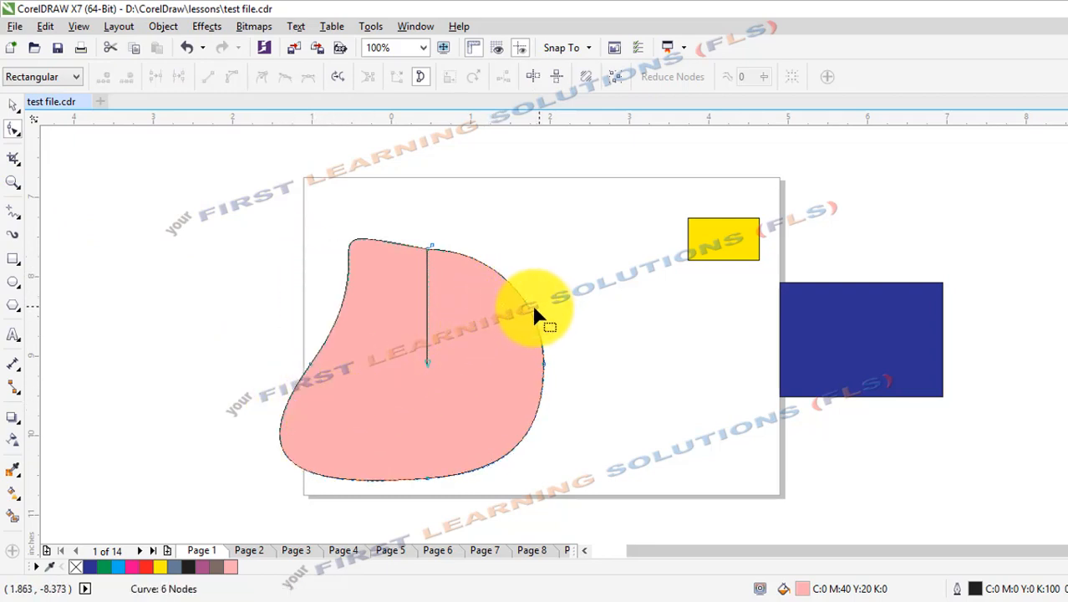
pyautogui.moveTo(533, 314); pyautogui.dragTo(592, 326)
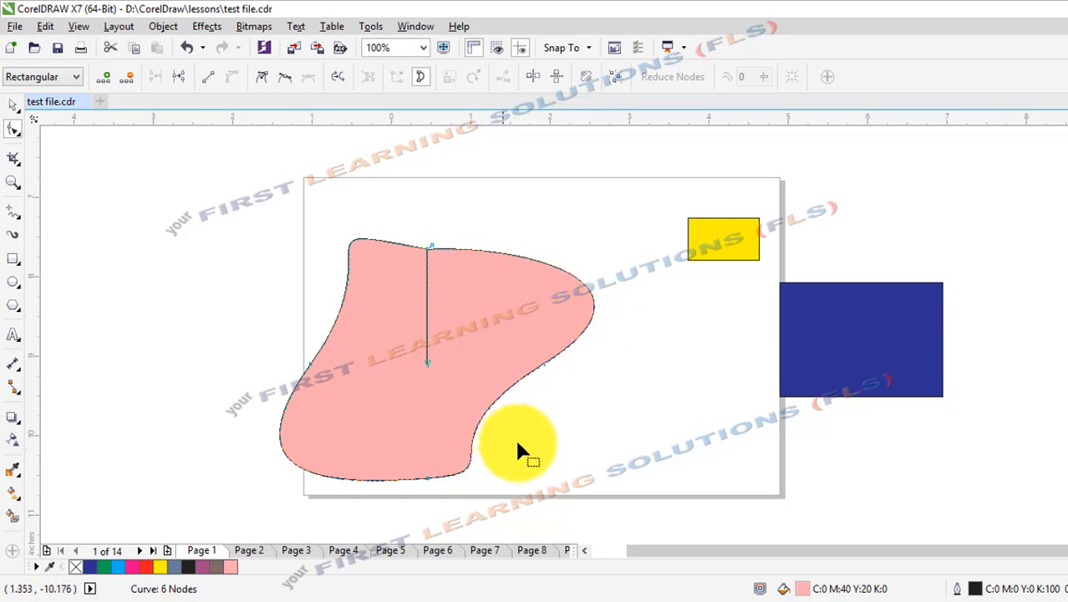
pyautogui.moveTo(545, 366); pyautogui.dragTo(555, 374)
pyautogui.moveTo(490, 429); pyautogui.dragTo(542, 430)
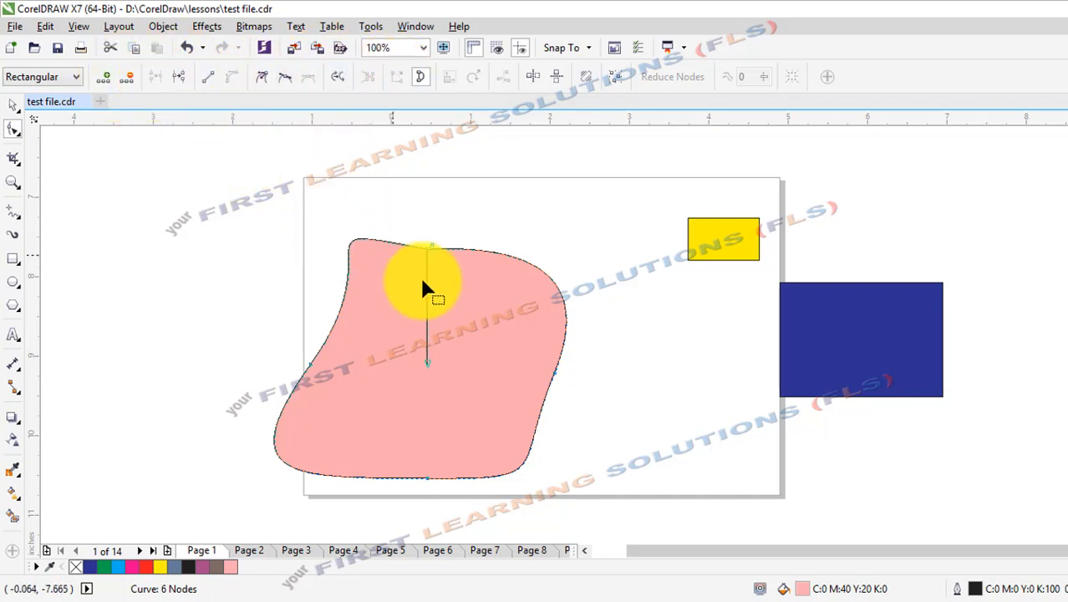
# Pull the pink shape's top node right to open a wedge, and convert the wedge's vertical line to a curve bent left.
pyautogui.moveTo(429, 247); pyautogui.dragTo(530, 269)
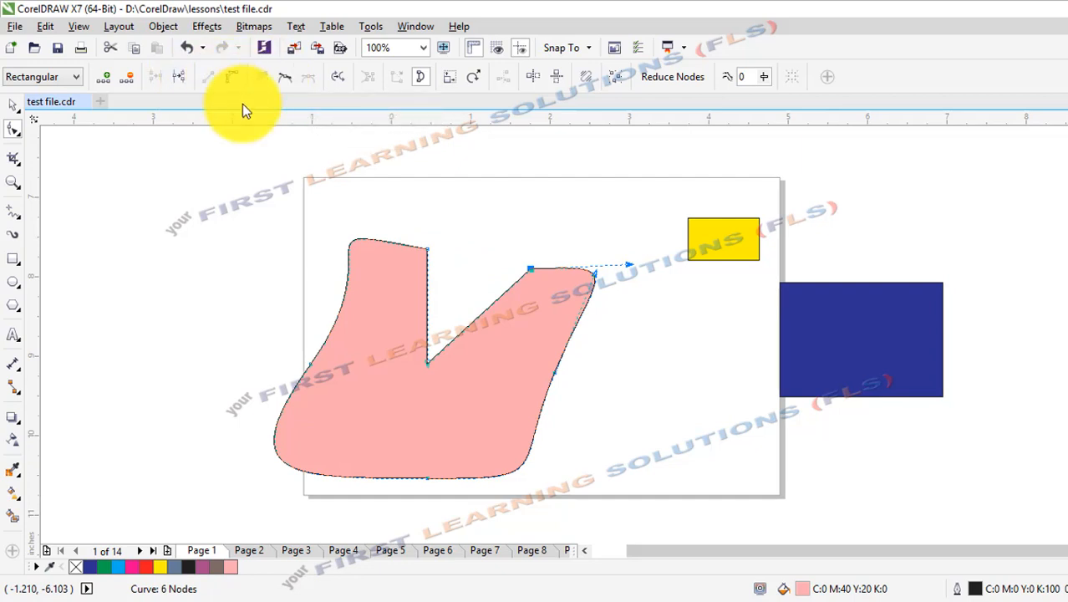
pyautogui.click(427, 294)
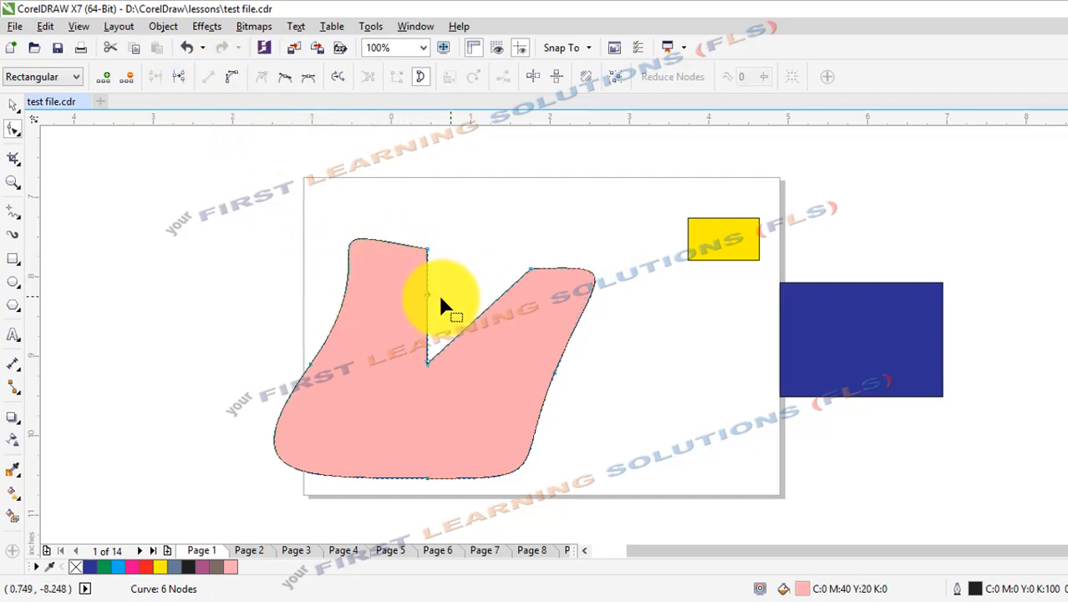
pyautogui.click(231, 78)
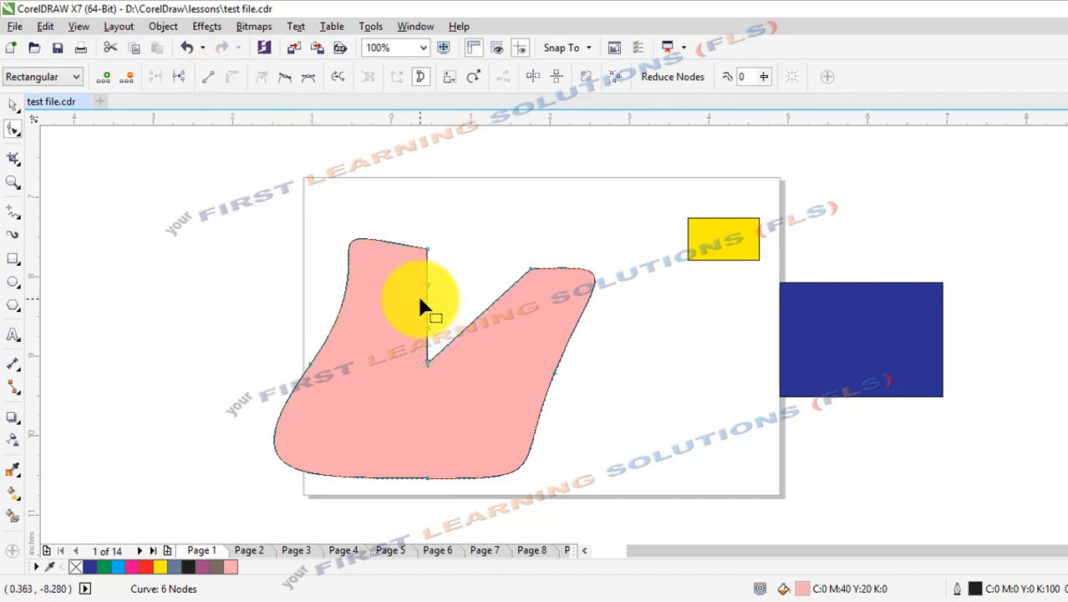
pyautogui.moveTo(431, 307); pyautogui.dragTo(409, 286)
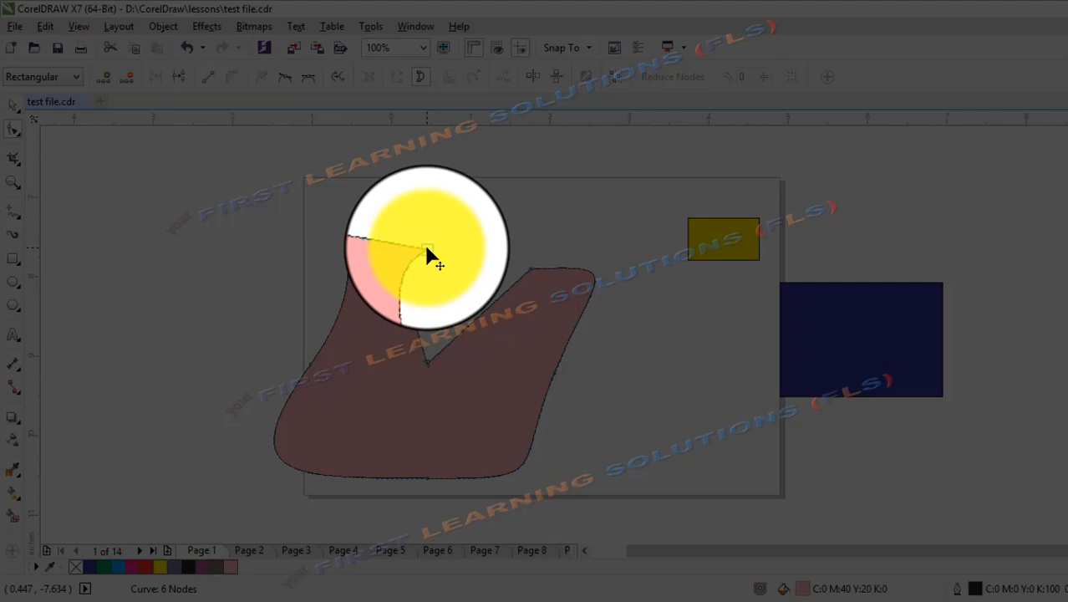
# Adjust both handles of the node at the wedge's upper-left end and move the node slightly up to round the surrounding outline.
pyautogui.click(428, 249)
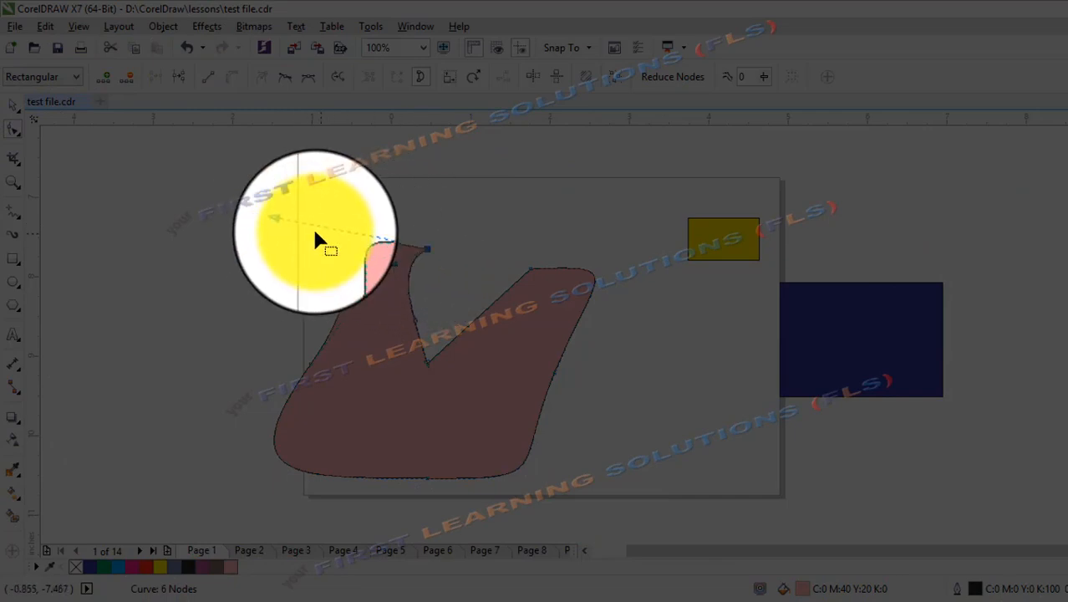
pyautogui.moveTo(416, 243); pyautogui.dragTo(468, 294)
pyautogui.moveTo(289, 224); pyautogui.dragTo(236, 247)
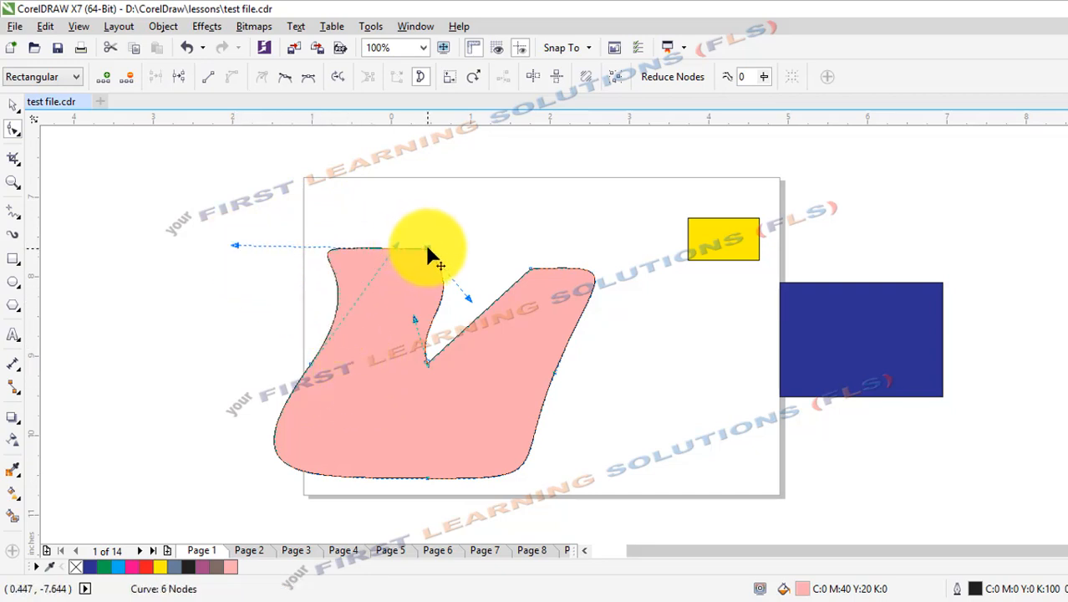
pyautogui.moveTo(426, 244); pyautogui.dragTo(423, 226)
pyautogui.click(461, 272)
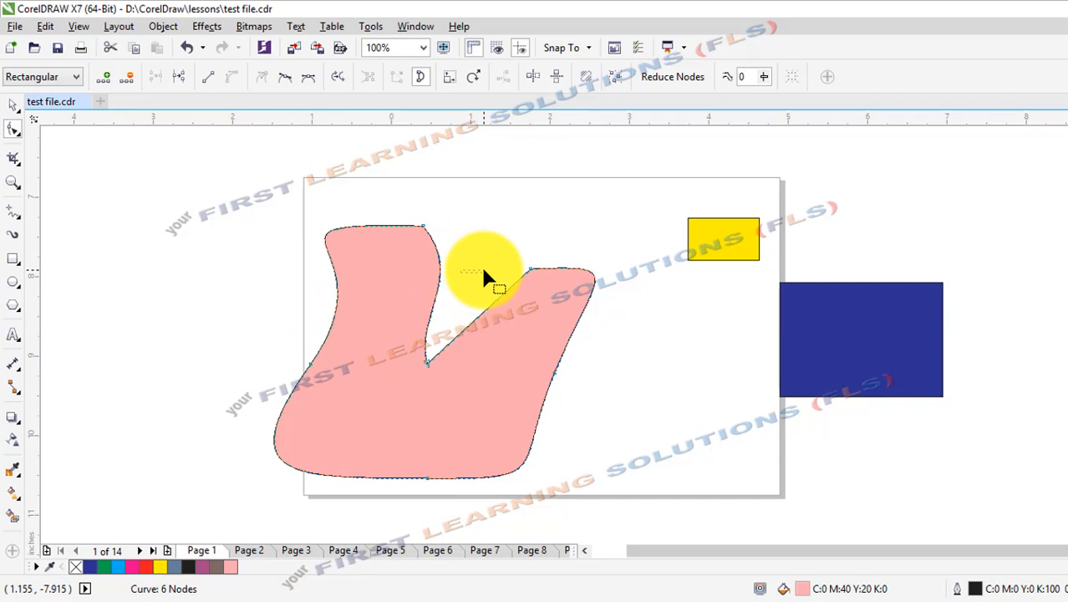
pyautogui.click(423, 225)
pyautogui.moveTo(462, 274); pyautogui.dragTo(497, 266)
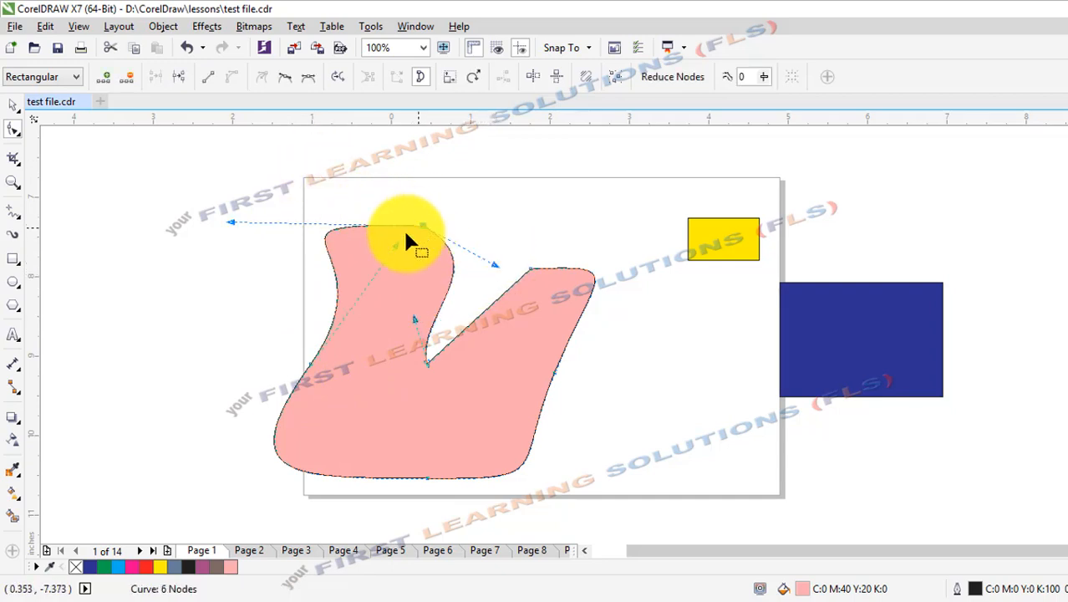
# Rotate the handles of the pink shape's left-edge node to nearly vertical, straightening the outline through it.
pyautogui.click(307, 366)
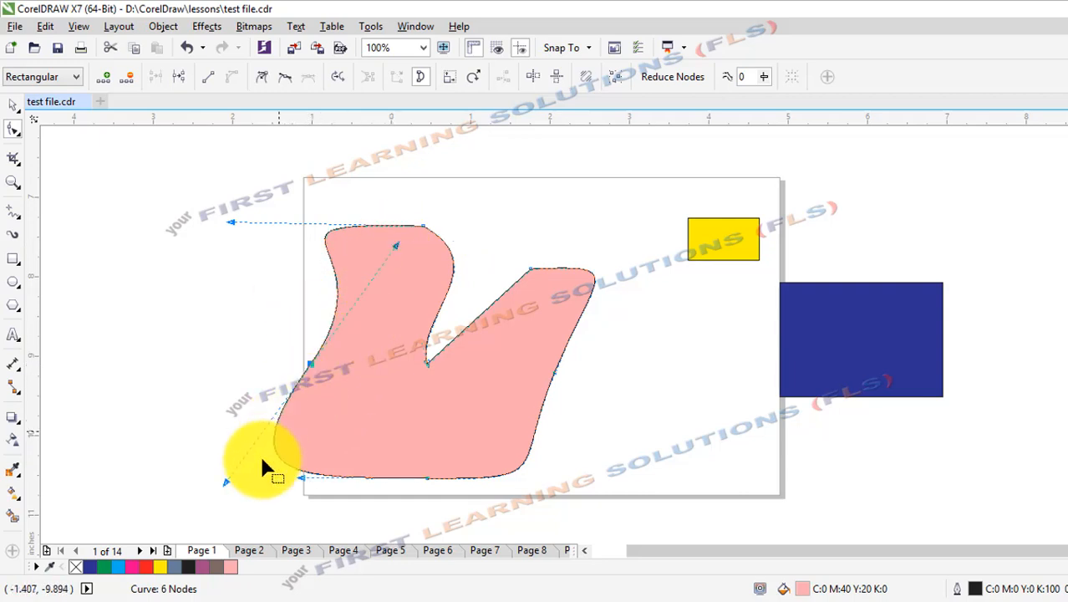
pyautogui.moveTo(227, 488); pyautogui.dragTo(228, 420)
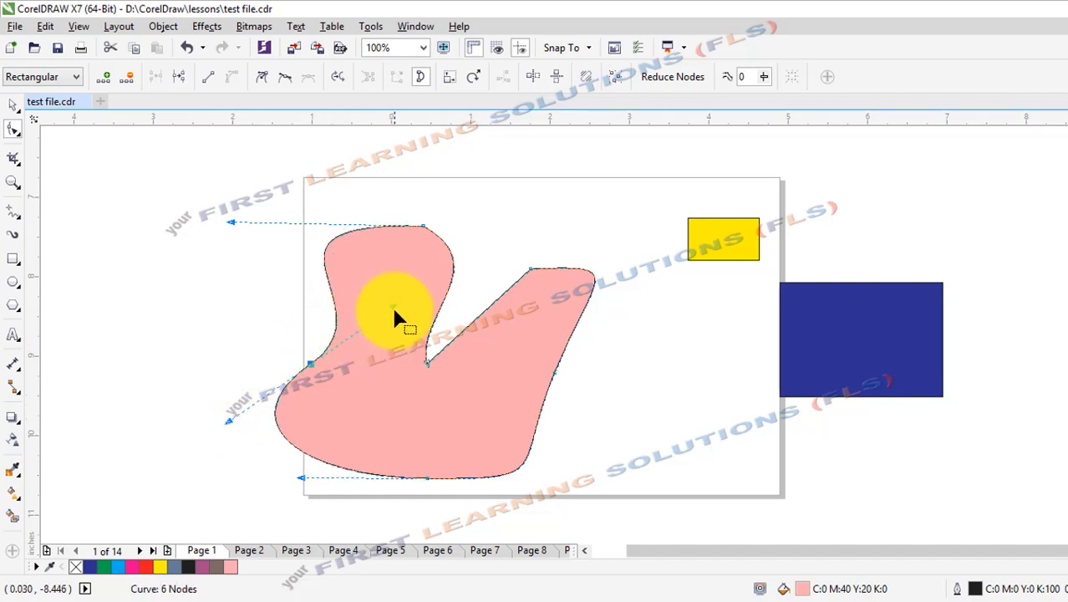
pyautogui.moveTo(394, 311); pyautogui.dragTo(280, 306)
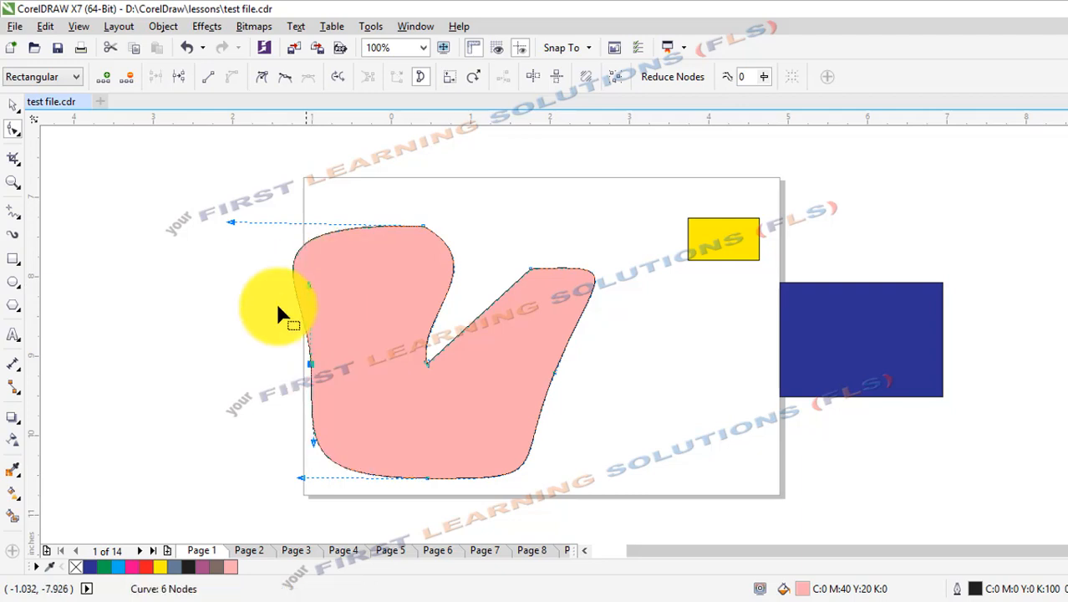
# Make the left-edge node a cusp, bulge the segment above it far outward and bend the segment below it slightly outward.
pyautogui.click(313, 363)
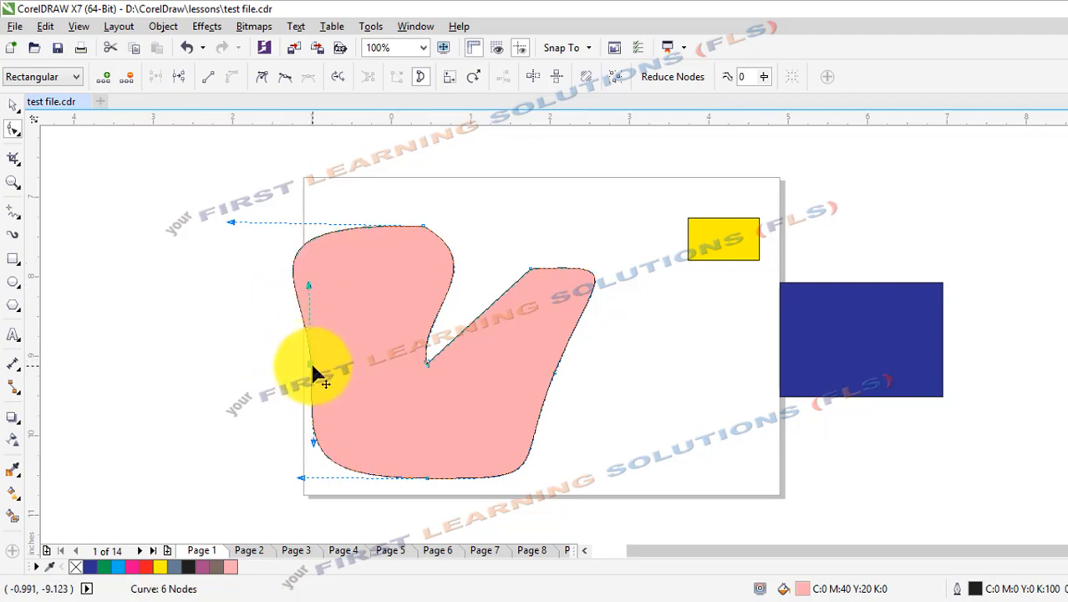
pyautogui.click(259, 80)
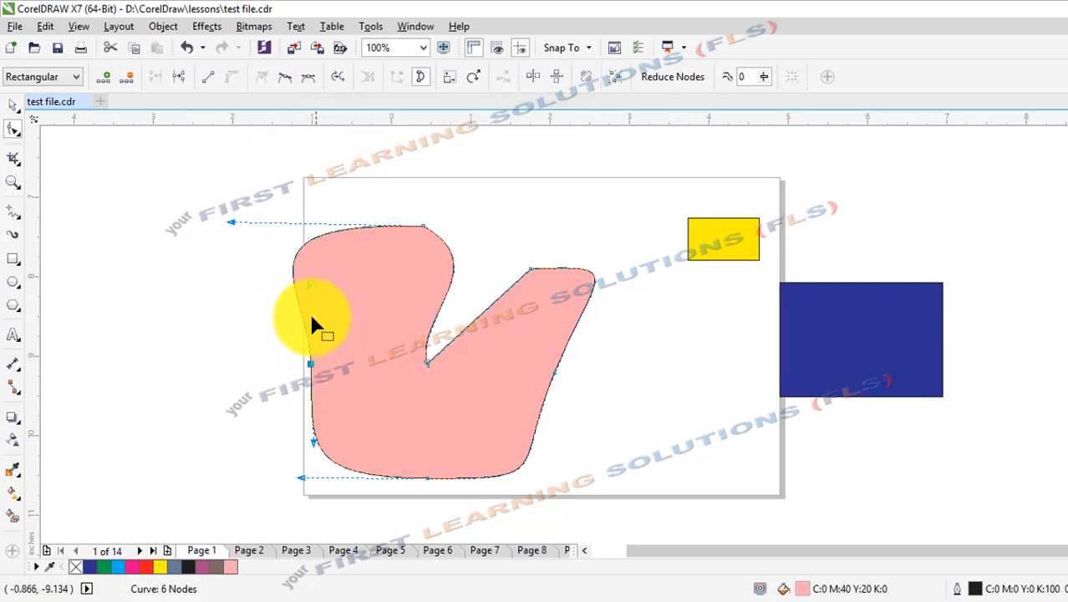
pyautogui.moveTo(305, 285); pyautogui.dragTo(464, 278)
pyautogui.click(363, 289)
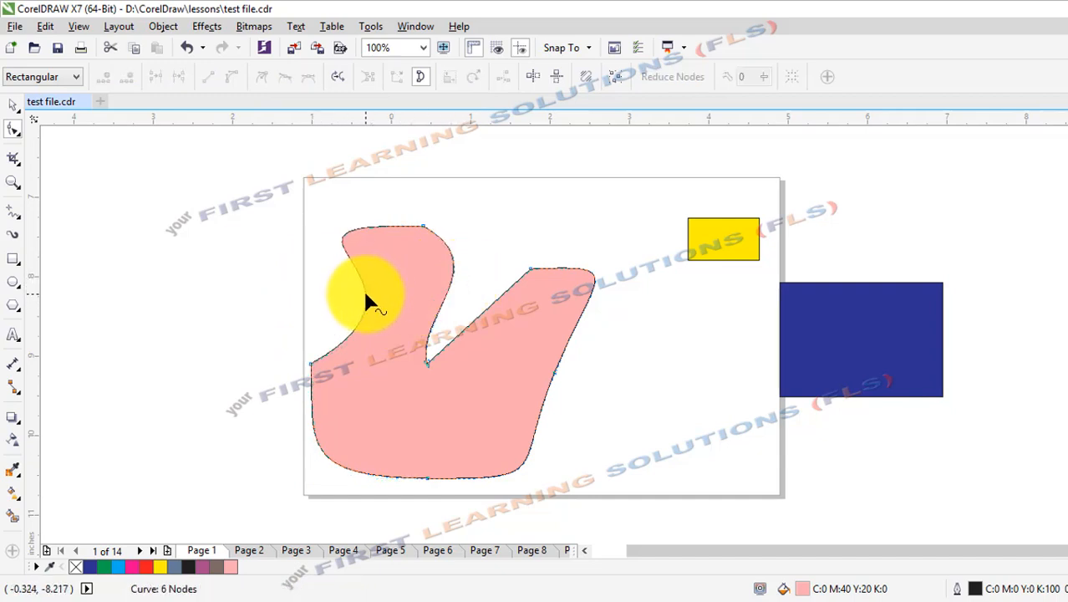
pyautogui.moveTo(365, 294); pyautogui.dragTo(286, 213)
pyautogui.moveTo(311, 410)
pyautogui.mouseDown()
pyautogui.moveTo(258, 437)
pyautogui.moveTo(304, 428)
pyautogui.mouseUp()
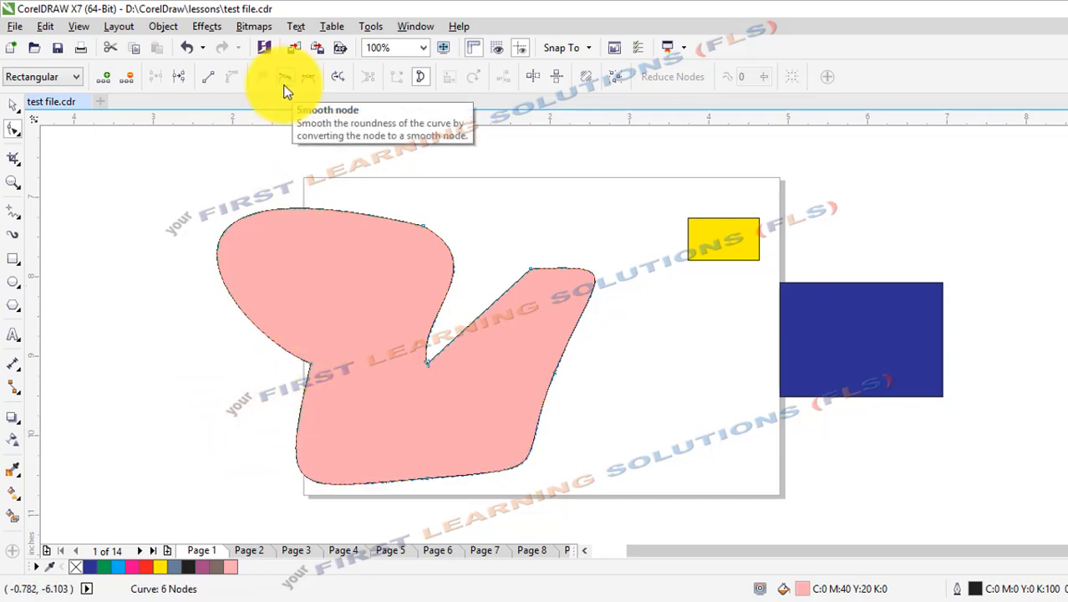
# Make the left-edge node and the node at the wedge's upper-left end smooth, and shorten the latter's left handle, rounding the outline.
pyautogui.click(316, 363)
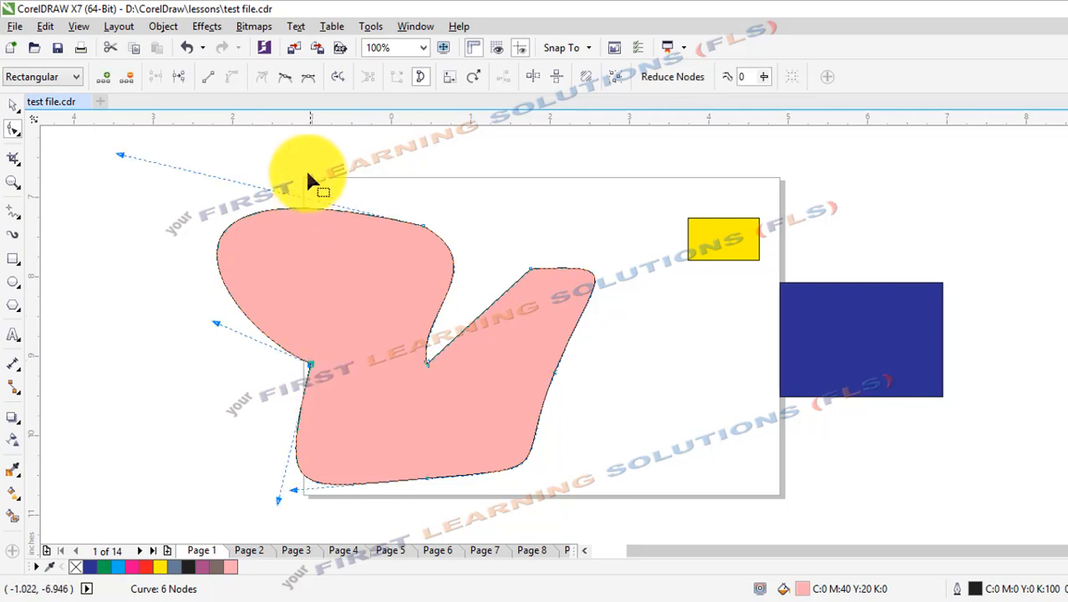
pyautogui.click(285, 77)
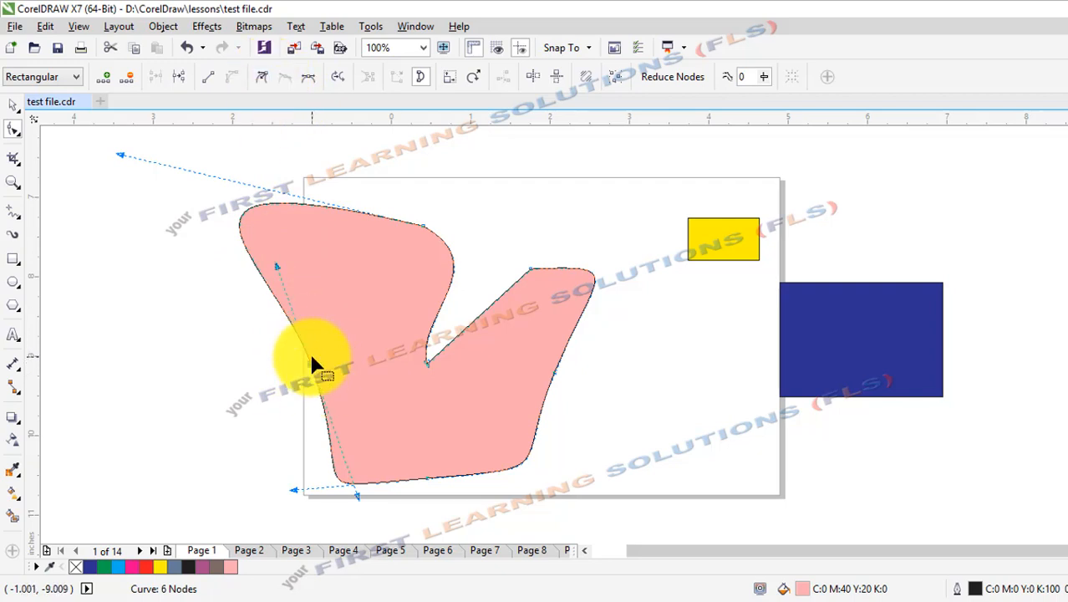
pyautogui.click(422, 224)
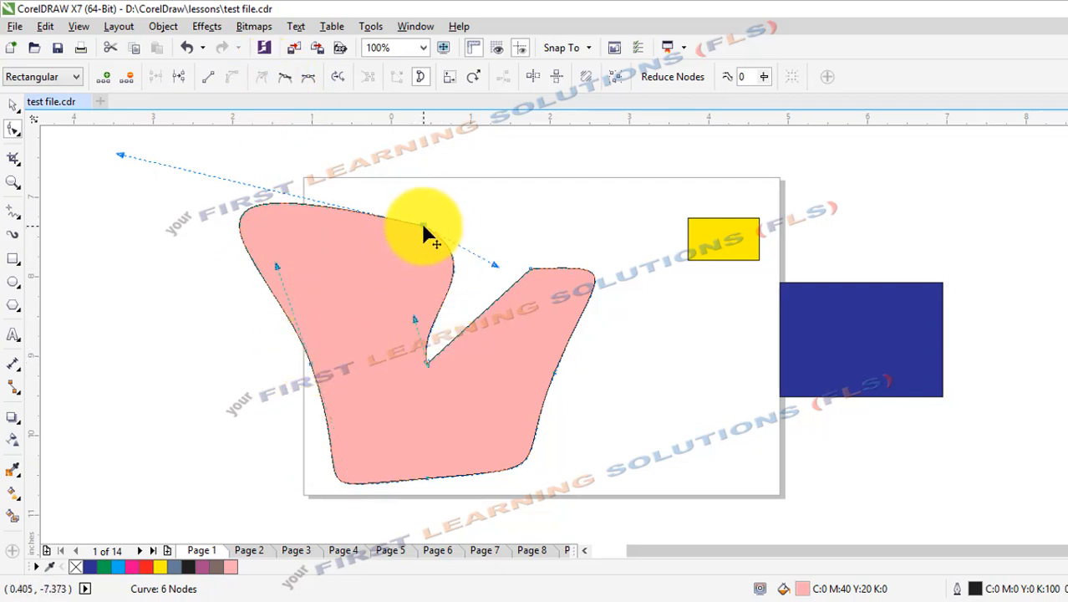
pyautogui.click(285, 84)
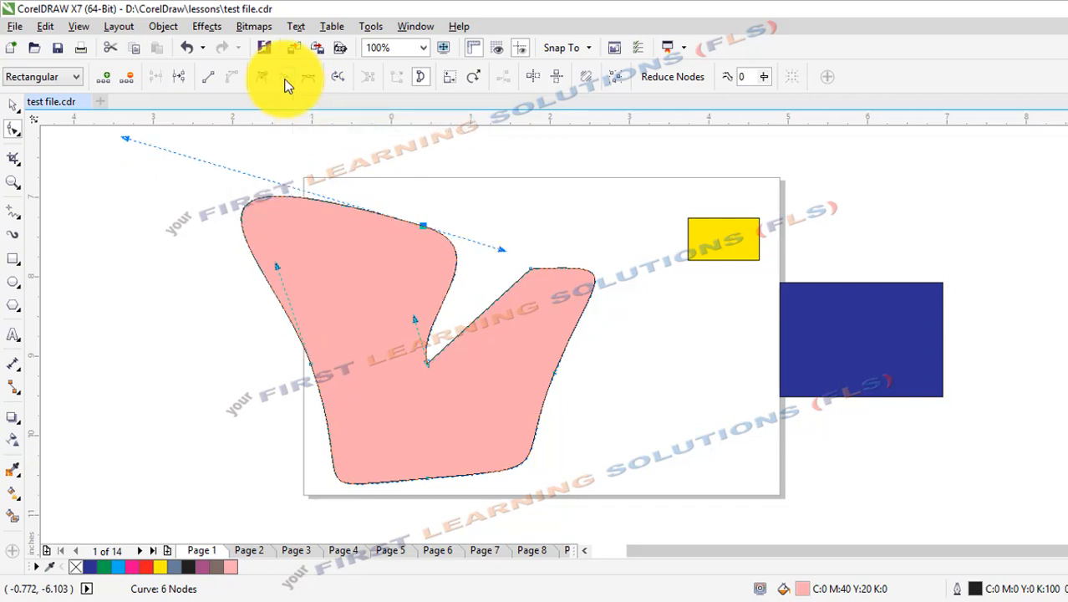
pyautogui.click(311, 367)
pyautogui.click(422, 225)
pyautogui.moveTo(125, 137); pyautogui.dragTo(314, 214)
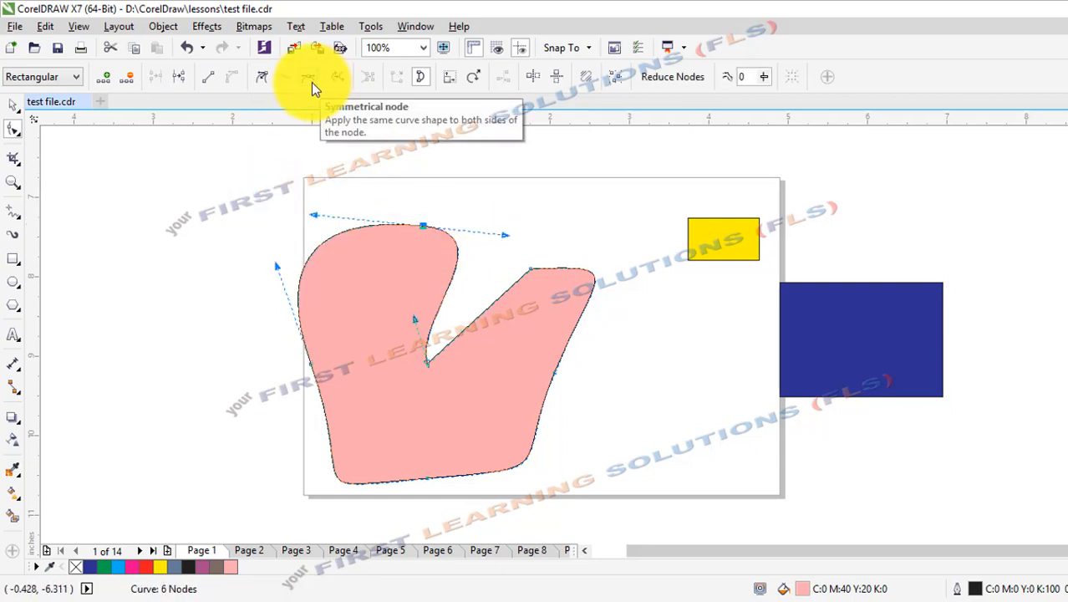
# Make the node at the wedge's upper-left end symmetrical, rotate its handles and move the node down and left.
pyautogui.click(311, 82)
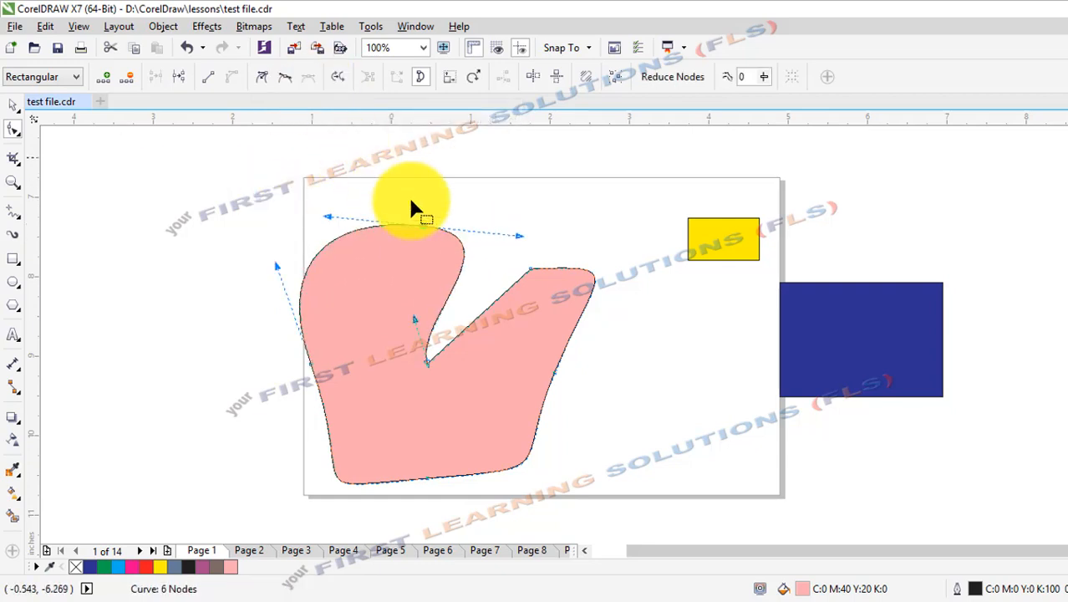
pyautogui.moveTo(329, 217); pyautogui.dragTo(298, 164)
pyautogui.click(426, 231)
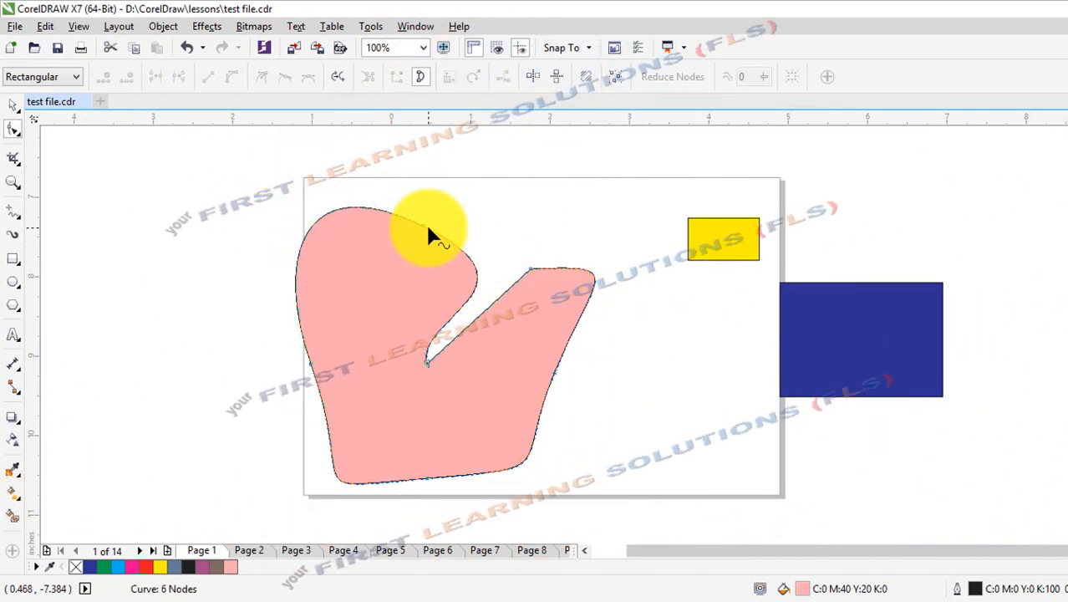
pyautogui.moveTo(423, 226); pyautogui.dragTo(415, 254)
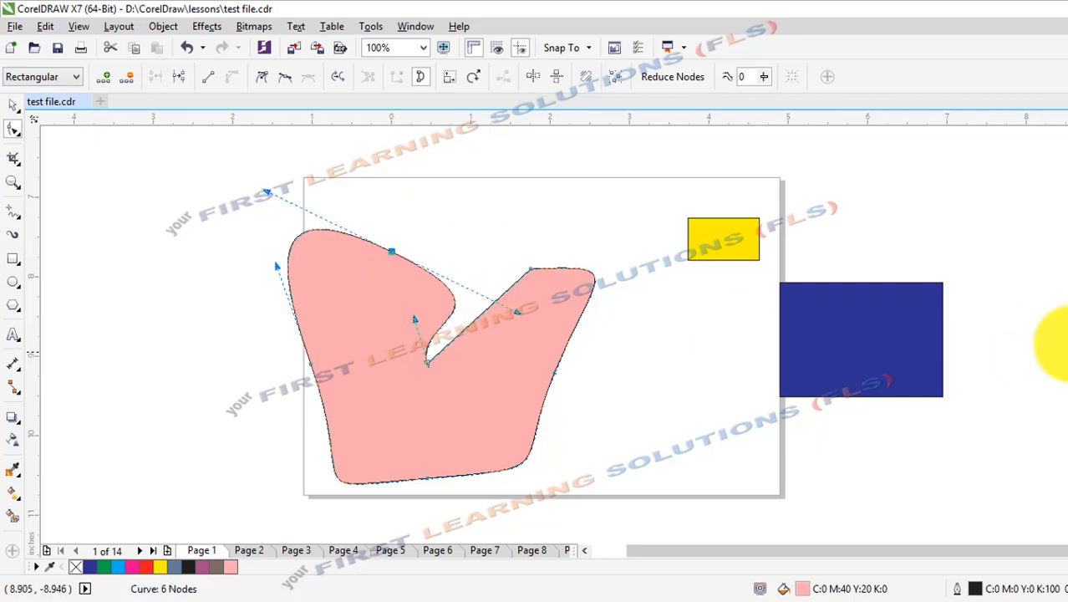
# Fill the pink shape with yellow and reshape its right part by moving the upper-right node outward and tilting the right-edge node's handles.
pyautogui.click(12, 105)
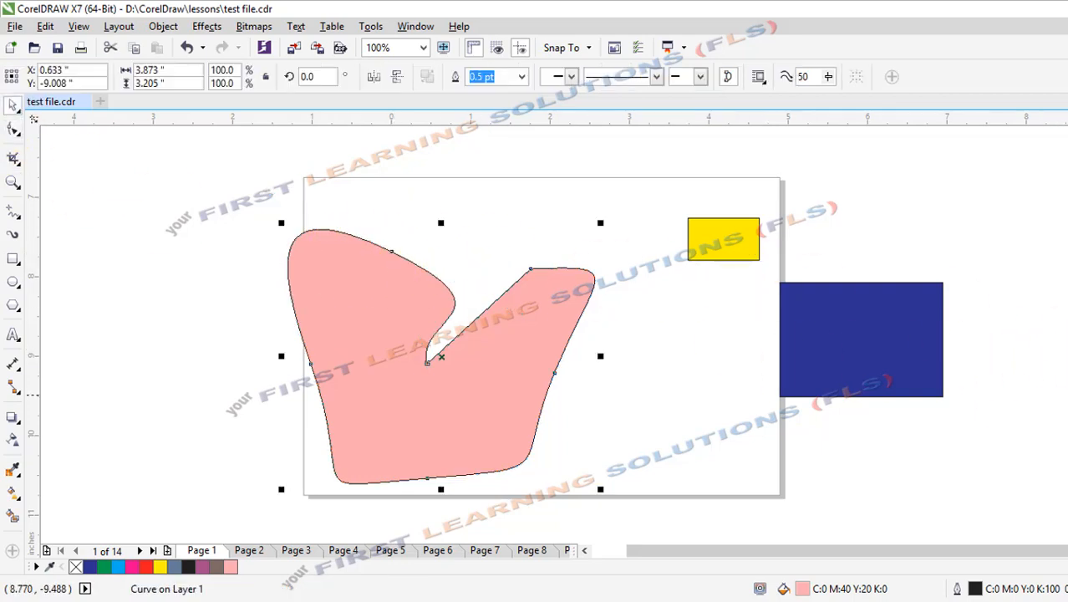
pyautogui.click(1067, 394)
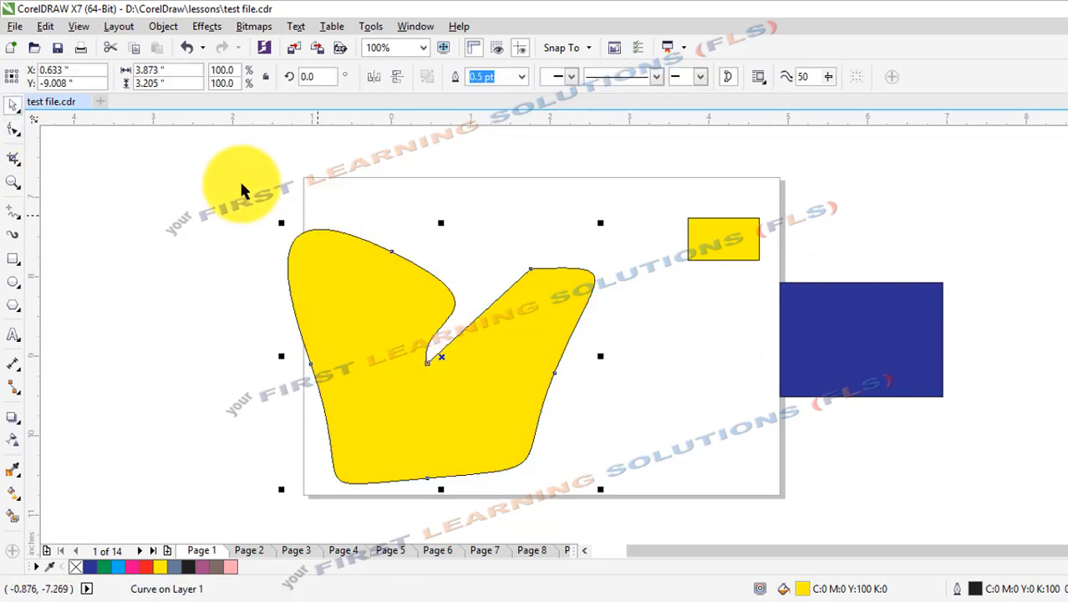
pyautogui.click(13, 128)
pyautogui.click(528, 268)
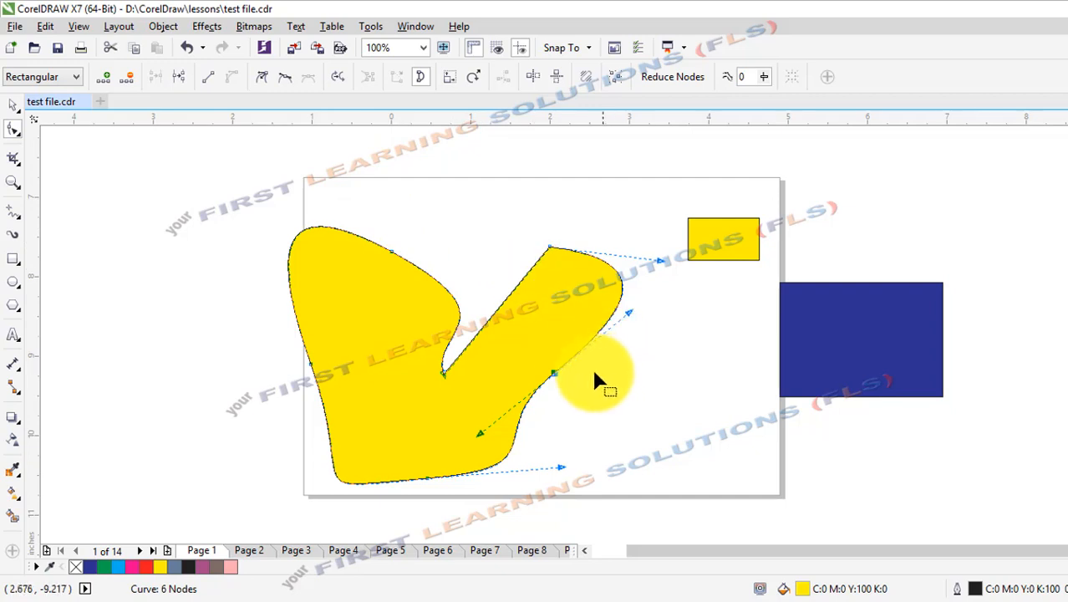
pyautogui.click(575, 384)
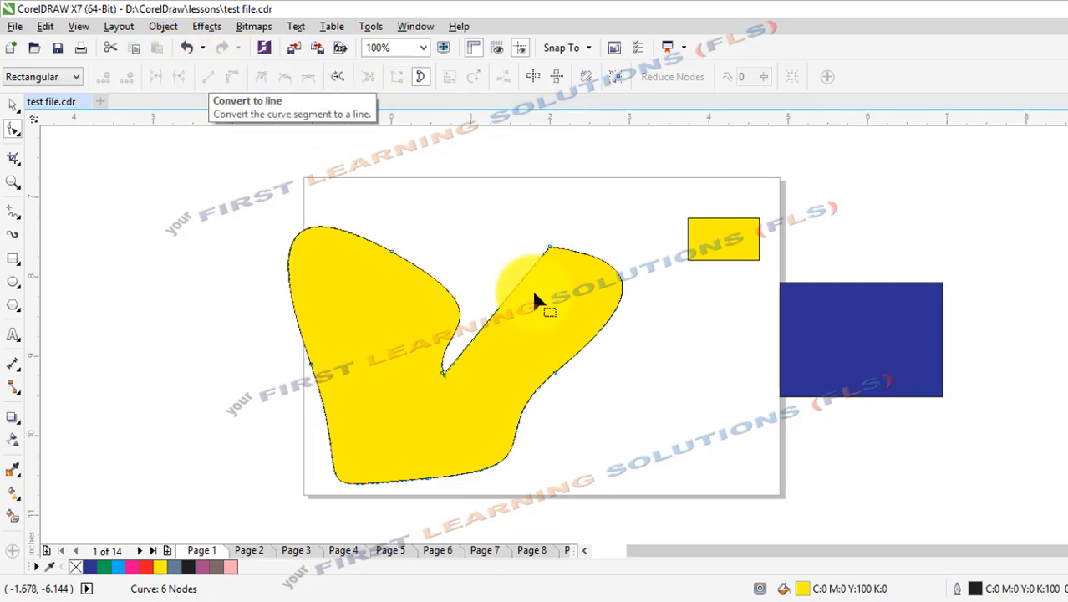
# Convert the segments above and below the right-edge node, the upper-left segment and the wedge's left side to straight lines.
pyautogui.click(555, 375)
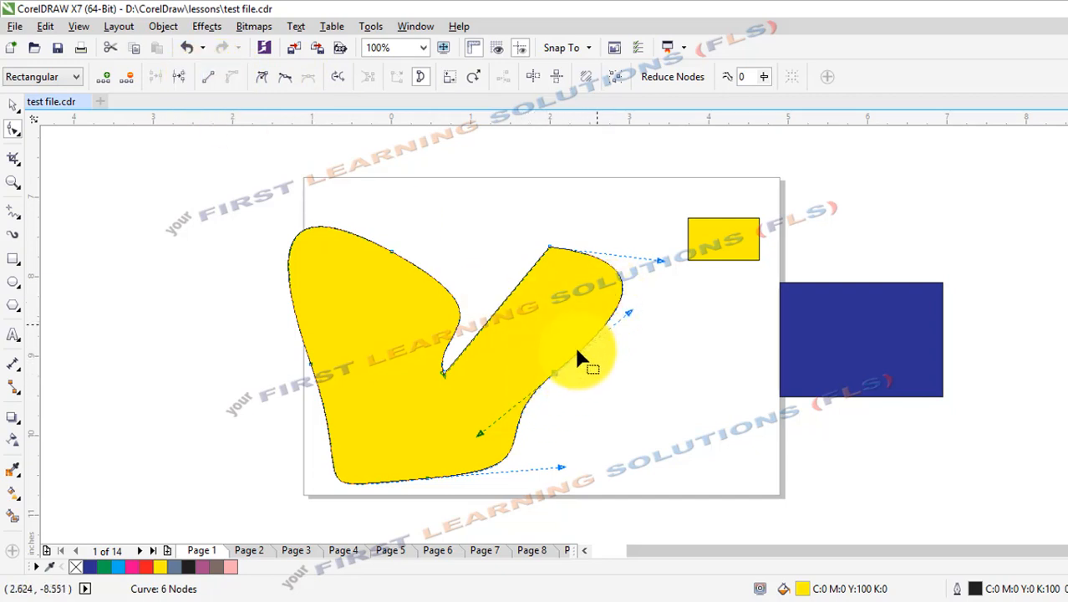
pyautogui.click(211, 82)
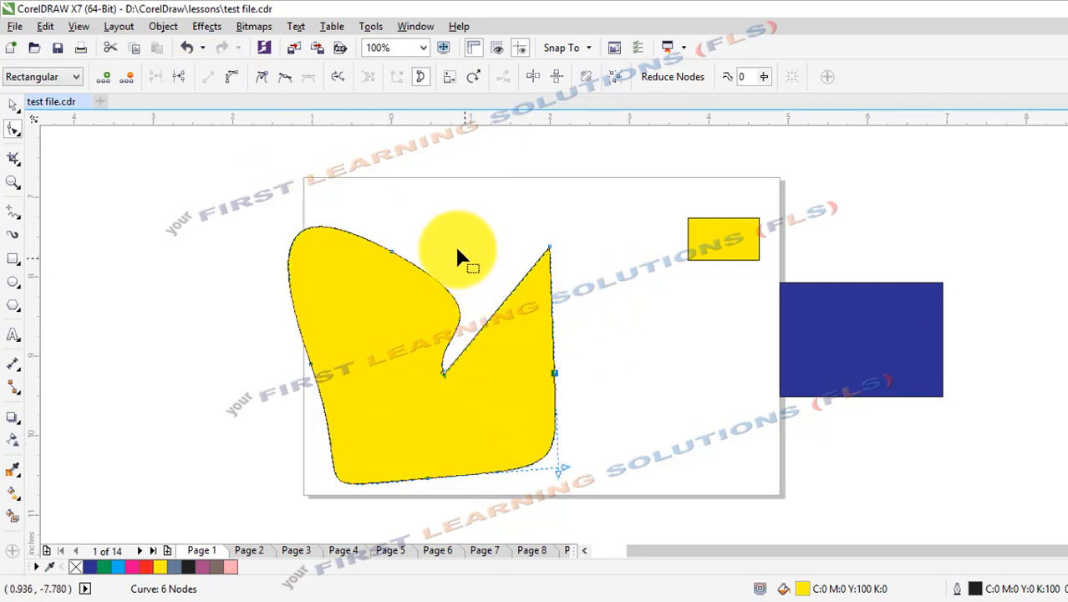
pyautogui.click(431, 483)
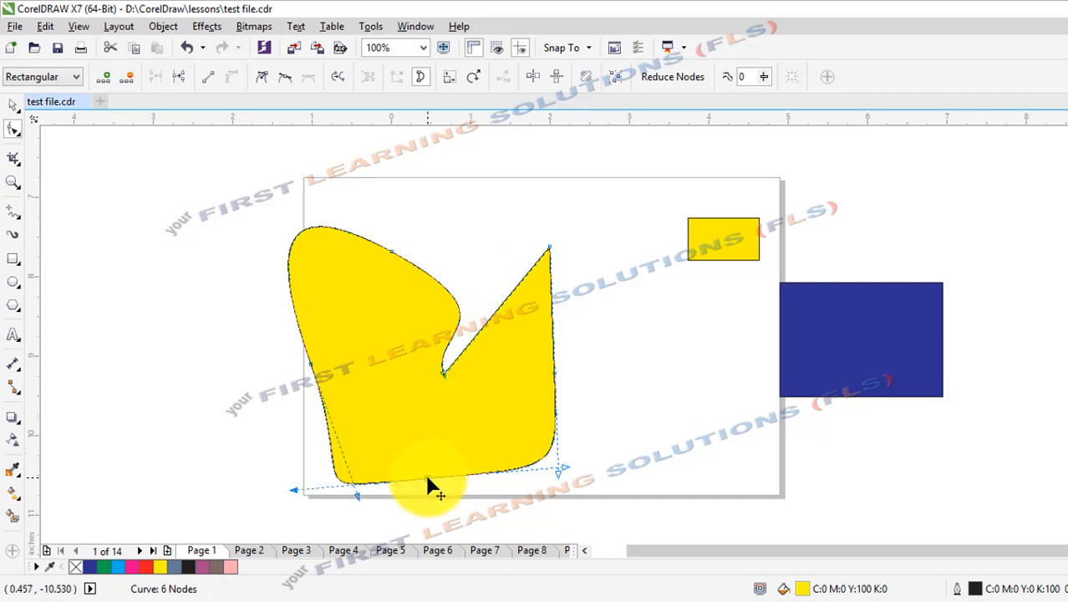
pyautogui.click(205, 80)
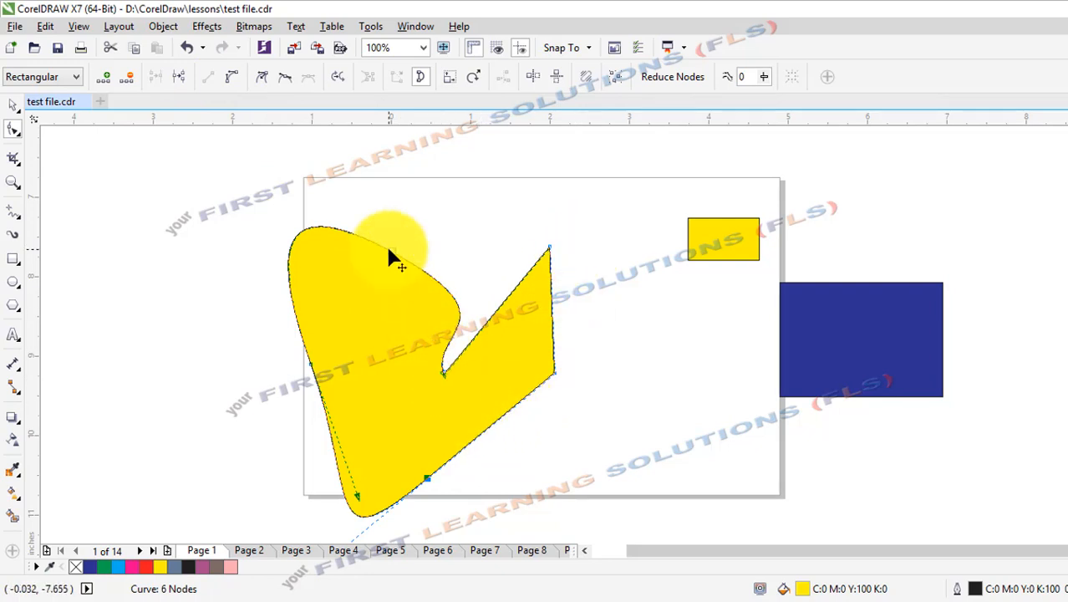
pyautogui.click(390, 252)
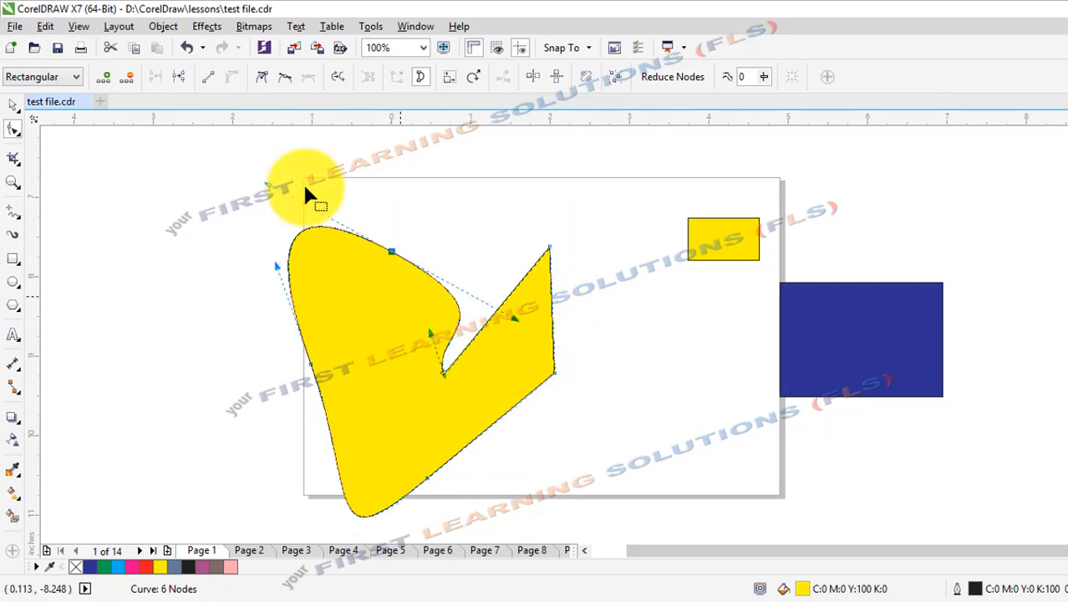
pyautogui.click(214, 84)
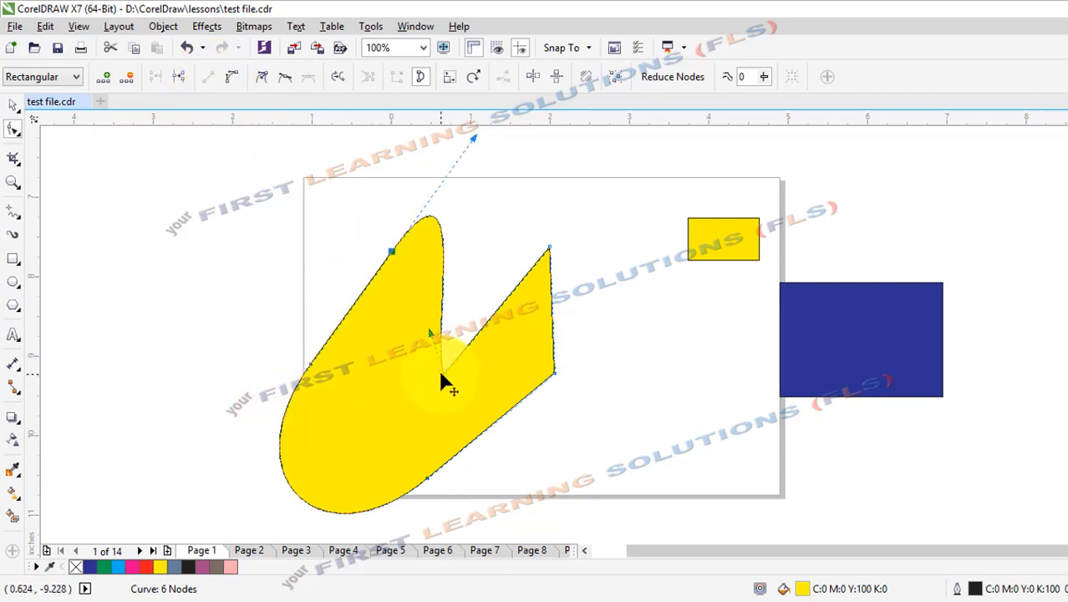
pyautogui.click(207, 80)
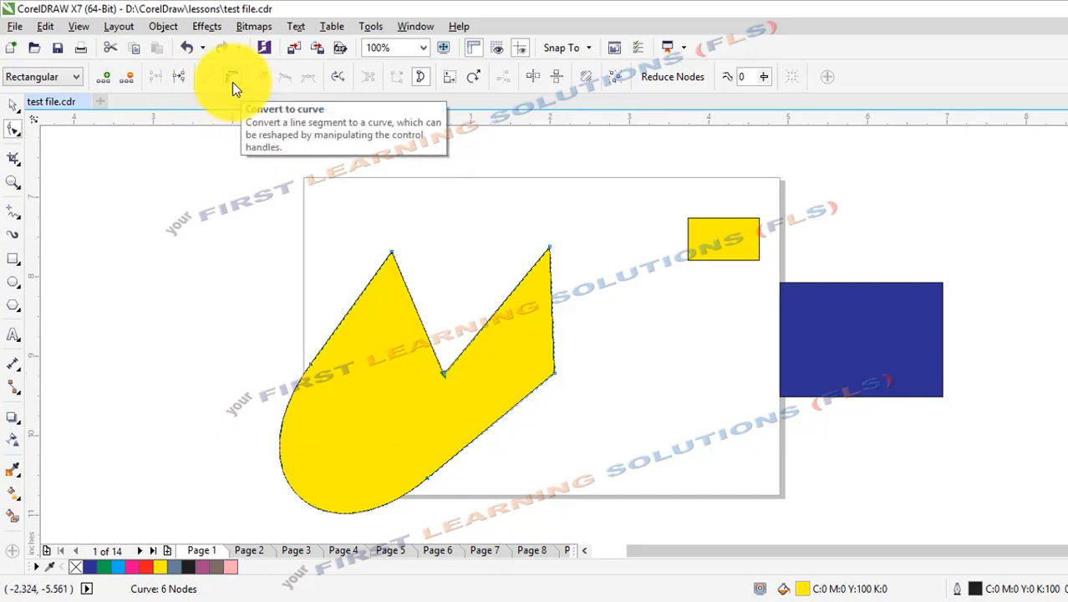
# Convert both sides of the wedge to curves, bulge the left one into the wedge and stretch the shape's right part far outward.
pyautogui.click(233, 81)
pyautogui.moveTo(416, 306); pyautogui.dragTo(495, 311)
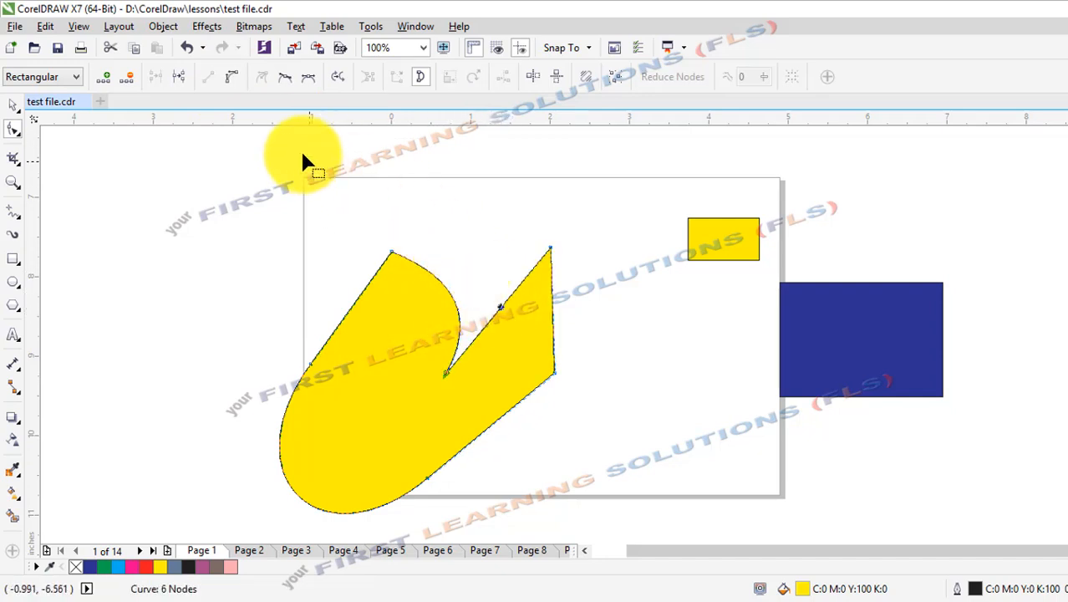
pyautogui.click(232, 77)
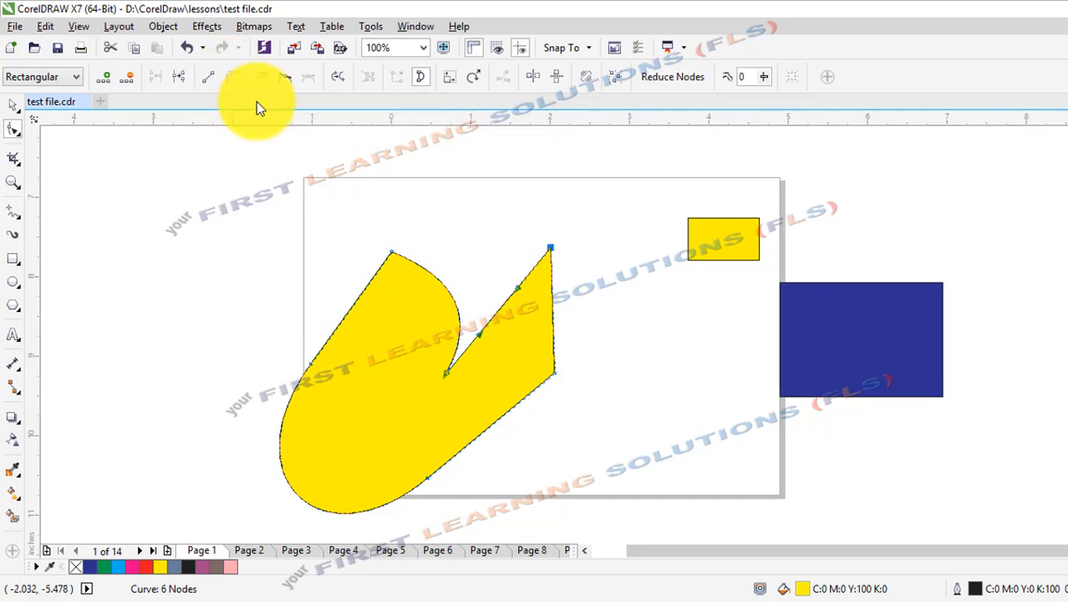
pyautogui.click(504, 296)
pyautogui.moveTo(504, 296); pyautogui.dragTo(693, 354)
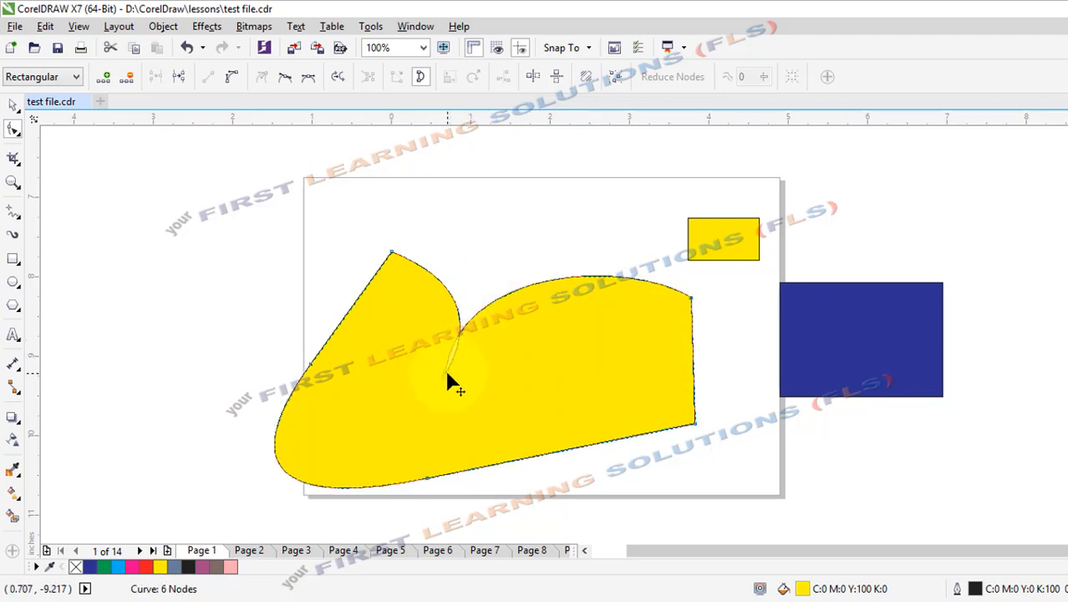
# Swing the wedge-bottom node's handles to the right, break the curve at that node and pull the two ends apart.
pyautogui.click(449, 374)
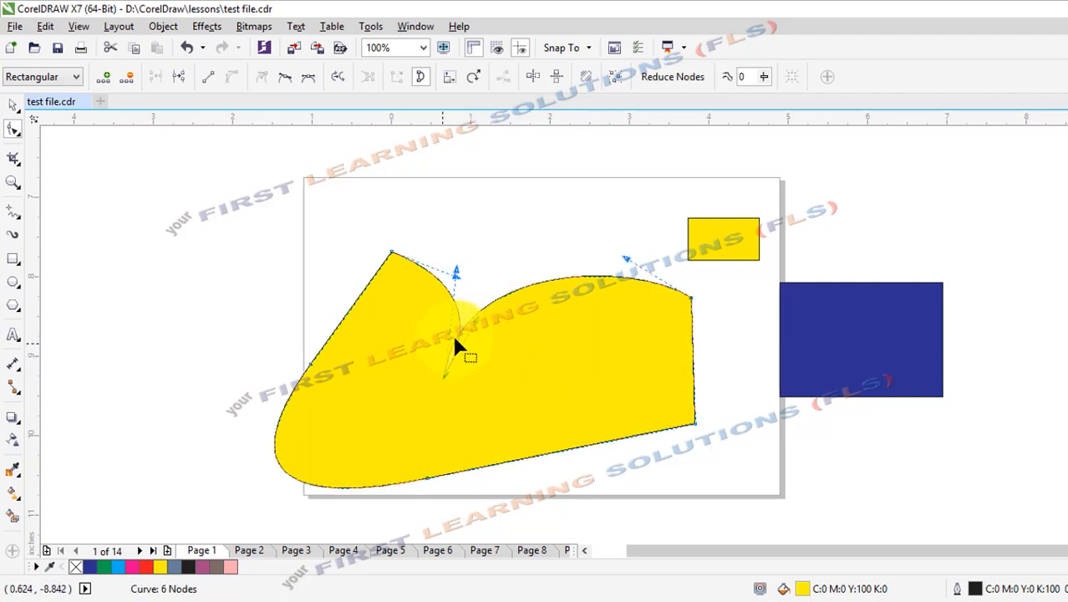
pyautogui.moveTo(464, 280); pyautogui.dragTo(497, 326)
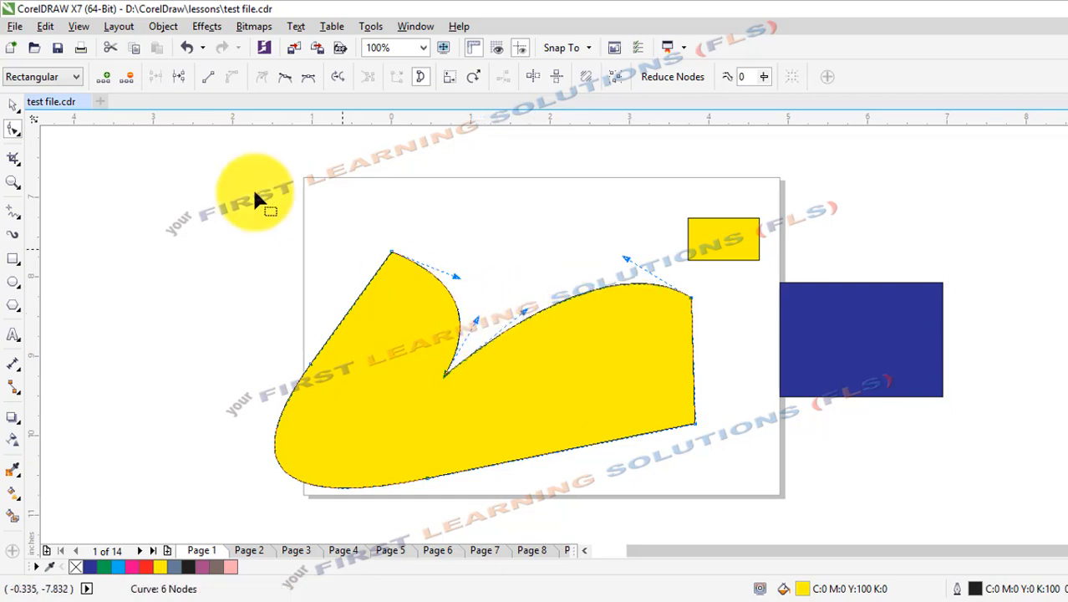
pyautogui.click(179, 74)
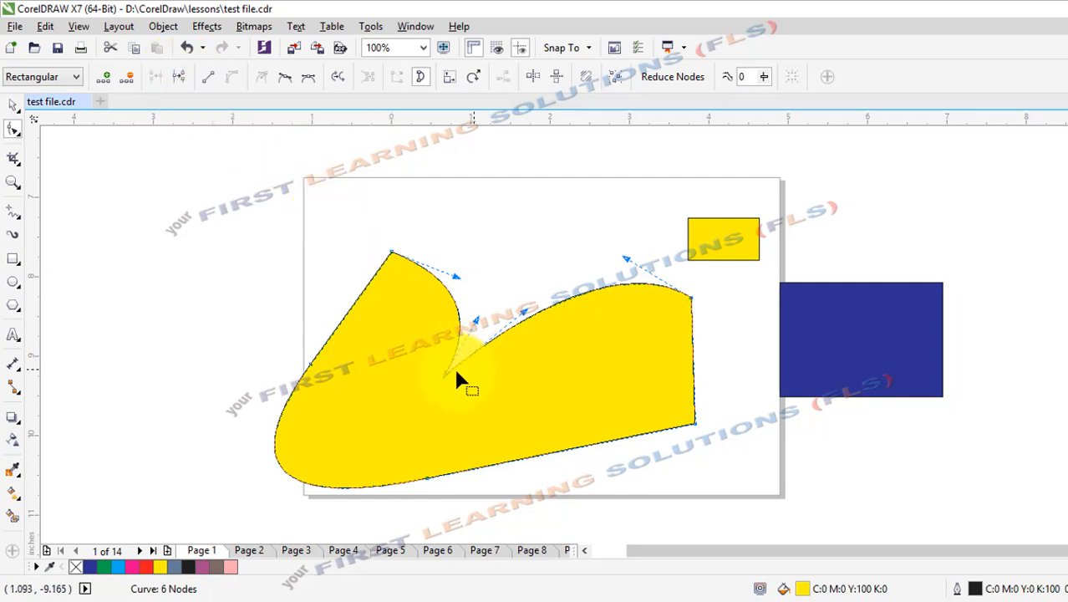
pyautogui.click(177, 75)
pyautogui.moveTo(448, 376); pyautogui.dragTo(468, 381)
pyautogui.moveTo(410, 349); pyautogui.dragTo(442, 351)
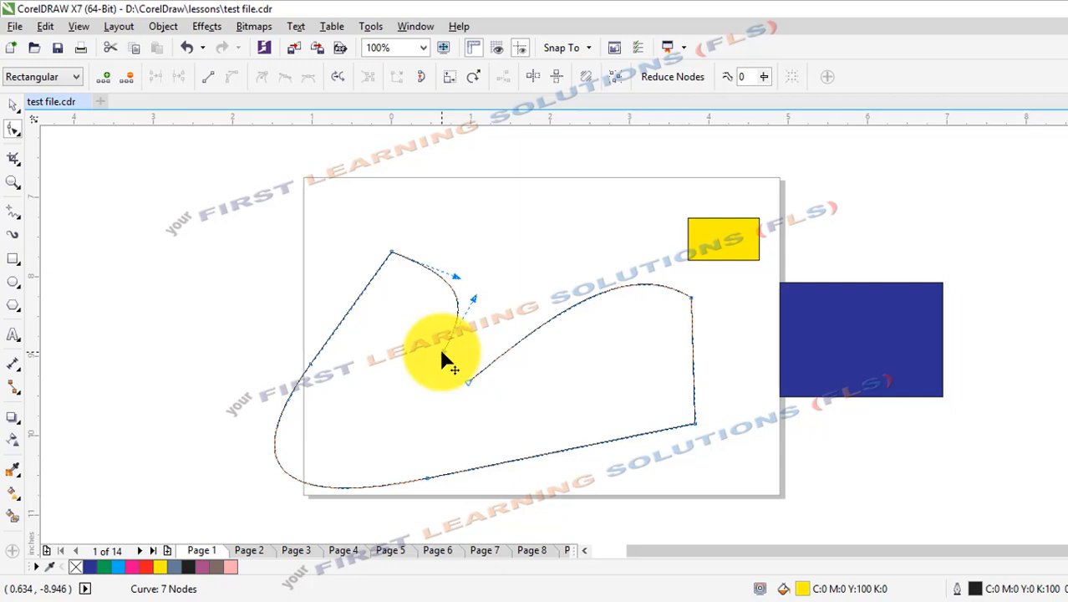
# Add a node on the curve at the opening's left side, pull it up and right, and delete that node.
pyautogui.click(102, 79)
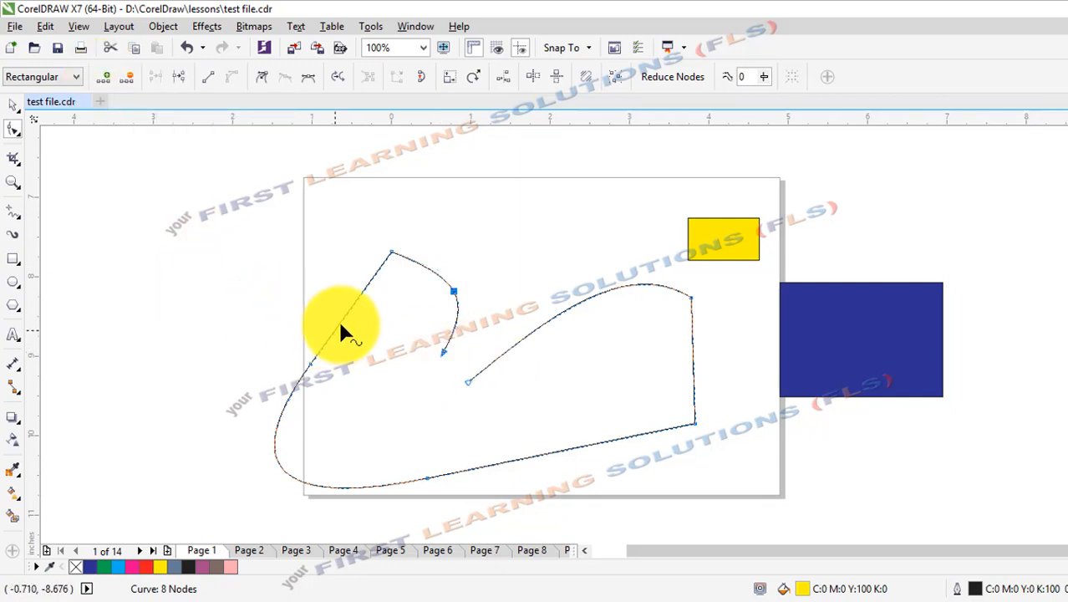
pyautogui.click(454, 292)
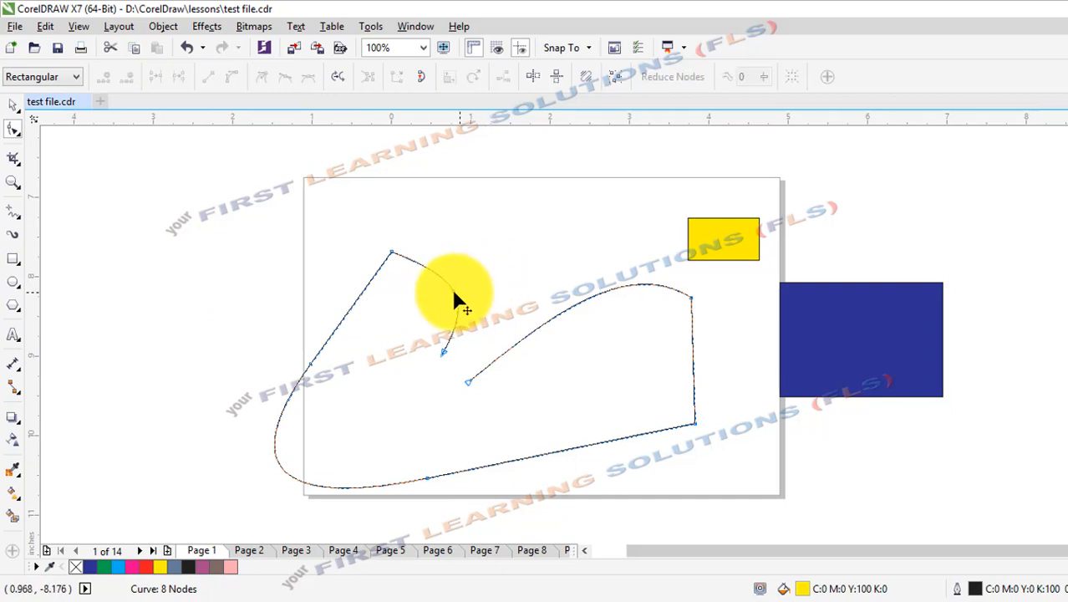
pyautogui.moveTo(469, 282); pyautogui.dragTo(489, 264)
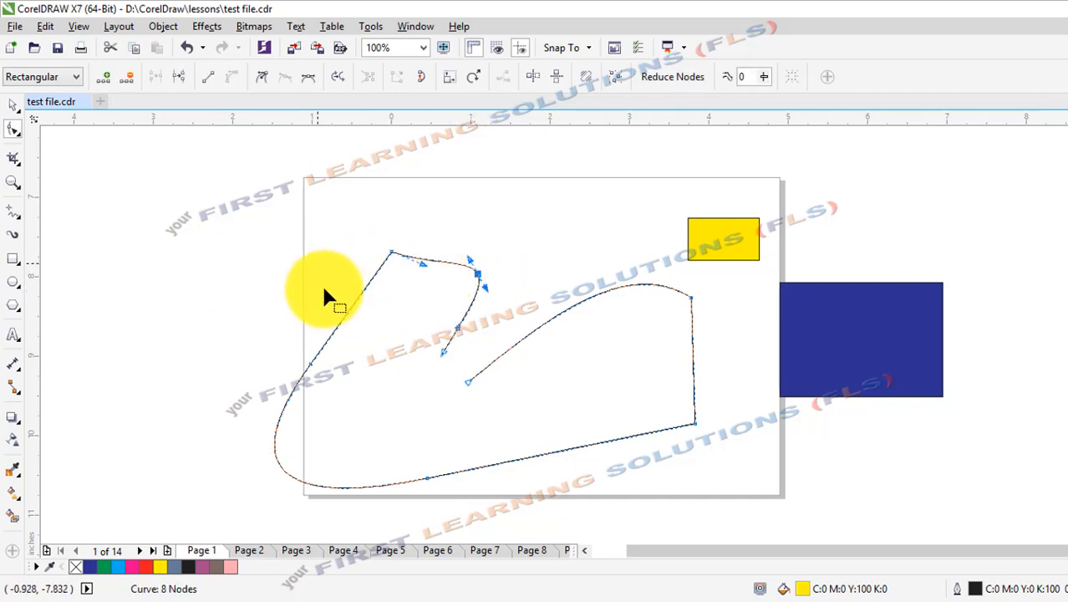
pyautogui.click(128, 81)
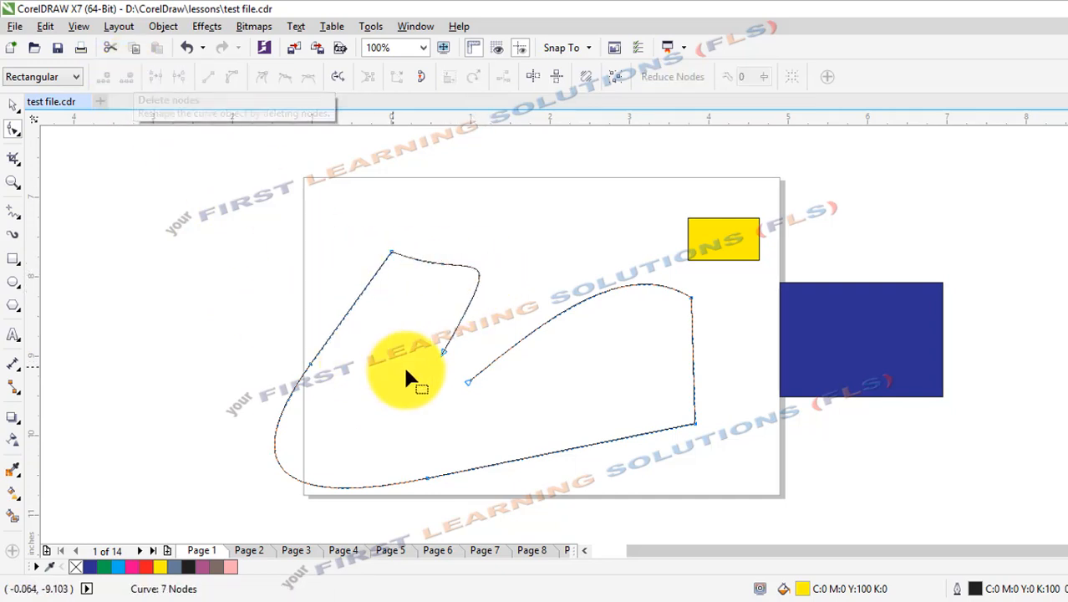
# Add a node on the straight upper-left line and remove it again.
pyautogui.doubleClick(349, 309)
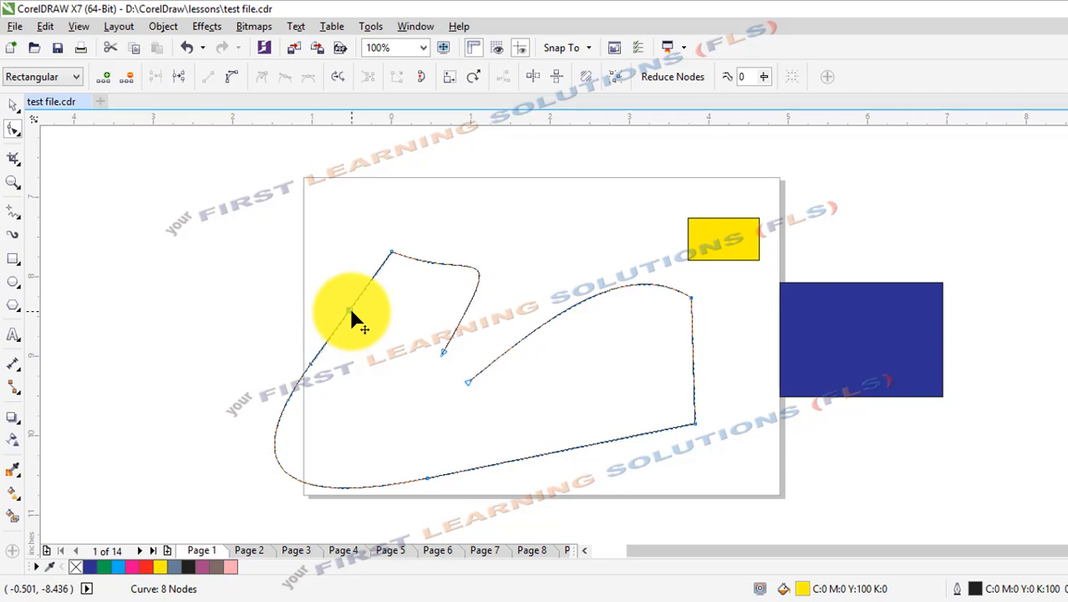
pyautogui.doubleClick(350, 313)
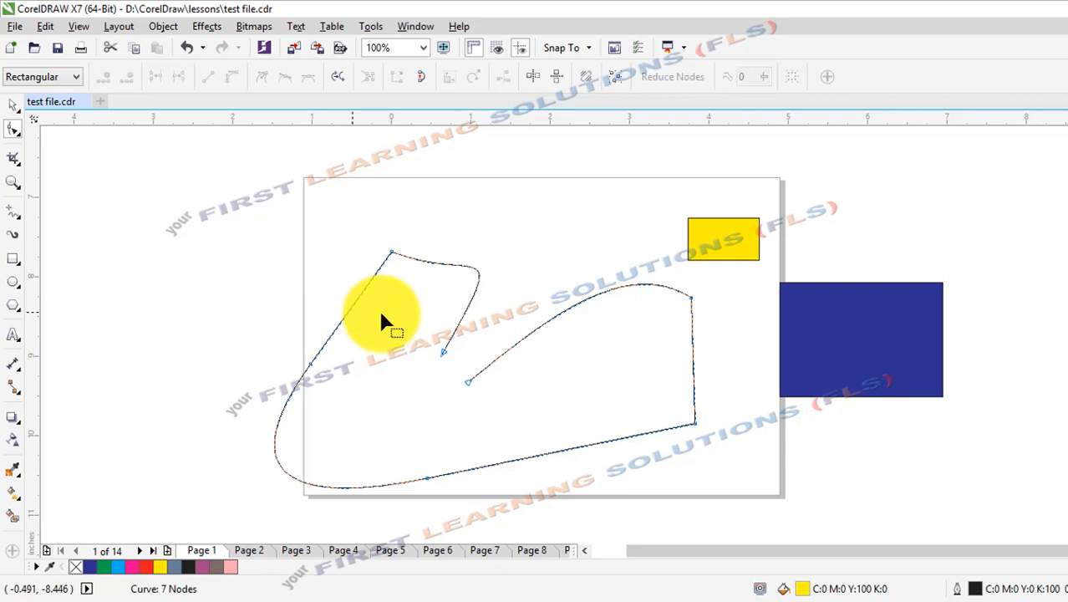
# Join the two open end nodes of the wedge to close the shape.
pyautogui.click(469, 382)
pyautogui.moveTo(469, 382); pyautogui.dragTo(463, 361)
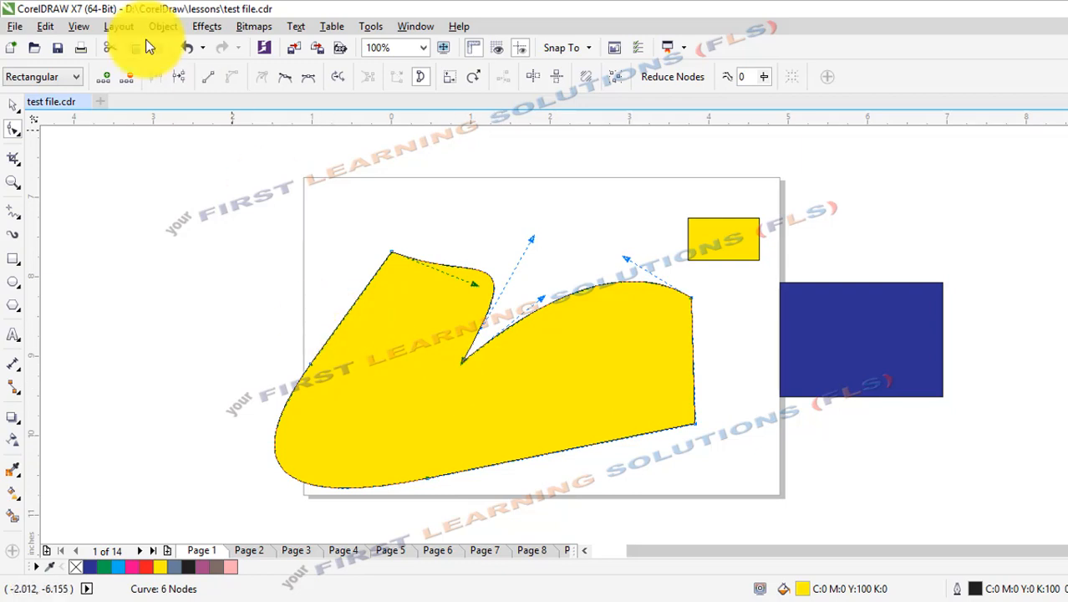
# Break the curve at the wedge's bottom node, separate the two ends and close the gap with a straight line.
pyautogui.click(179, 77)
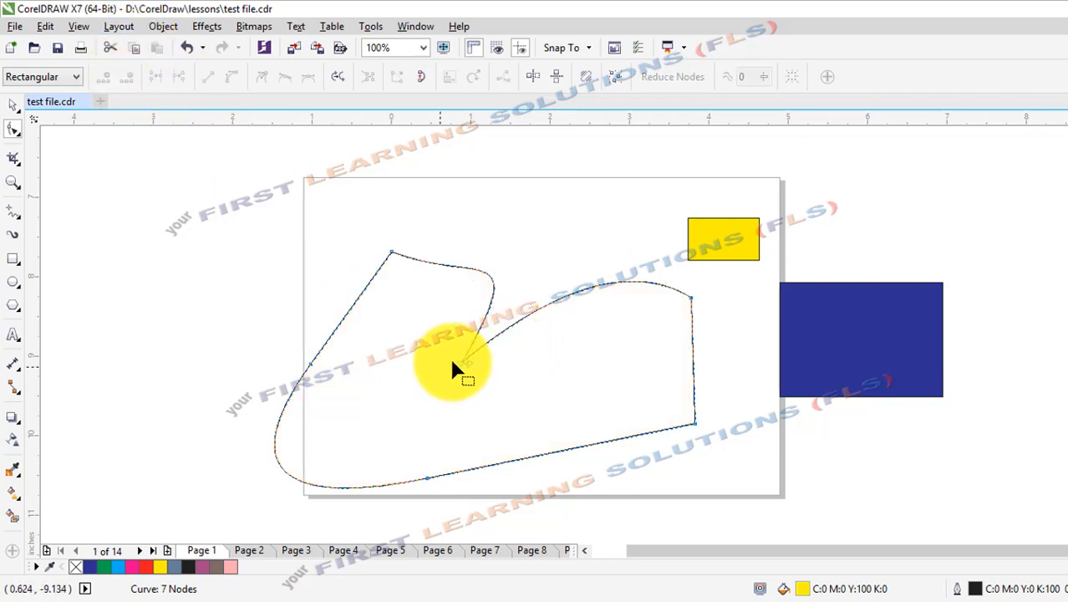
pyautogui.moveTo(464, 360); pyautogui.dragTo(475, 383)
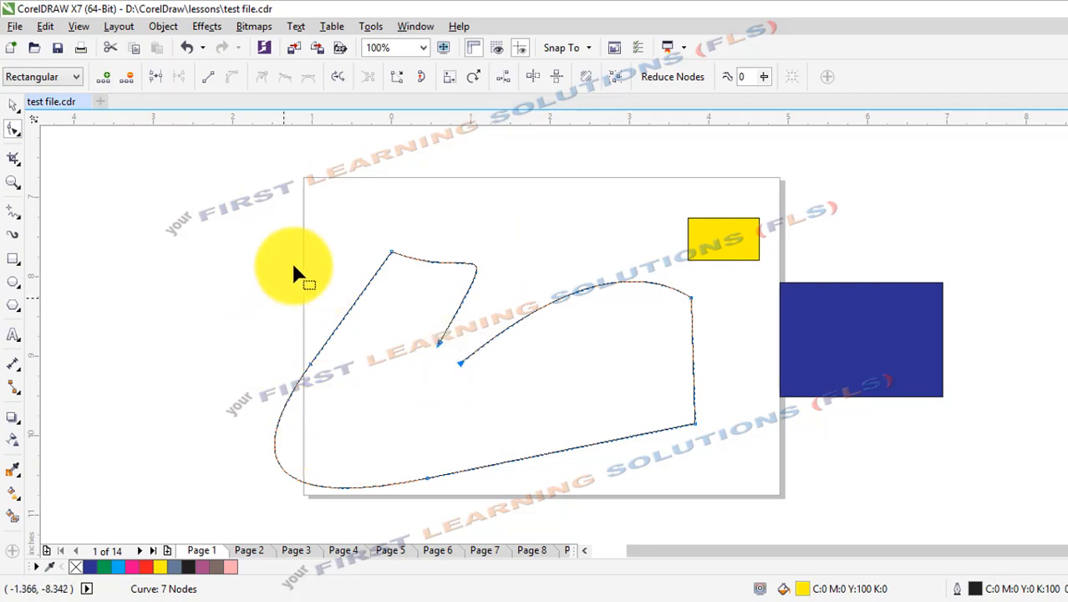
pyautogui.click(423, 83)
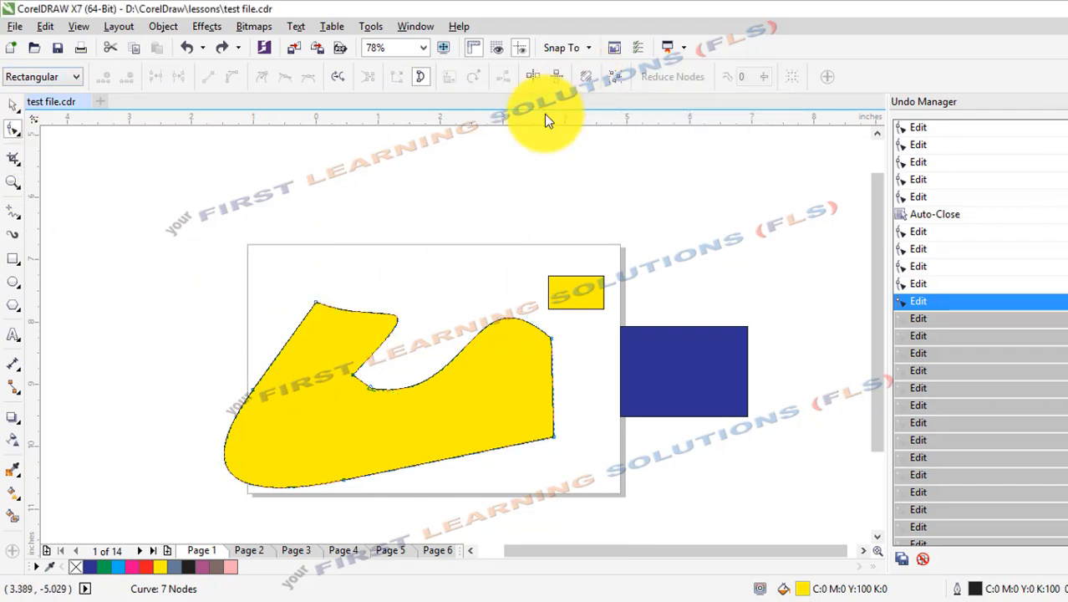
# Pull the yellow shape's upper-left edge and both sides of the wedge upward so the curves loop across each other.
pyautogui.moveTo(275, 357); pyautogui.dragTo(254, 323)
pyautogui.moveTo(387, 300); pyautogui.dragTo(453, 221)
pyautogui.moveTo(458, 362); pyautogui.dragTo(336, 216)
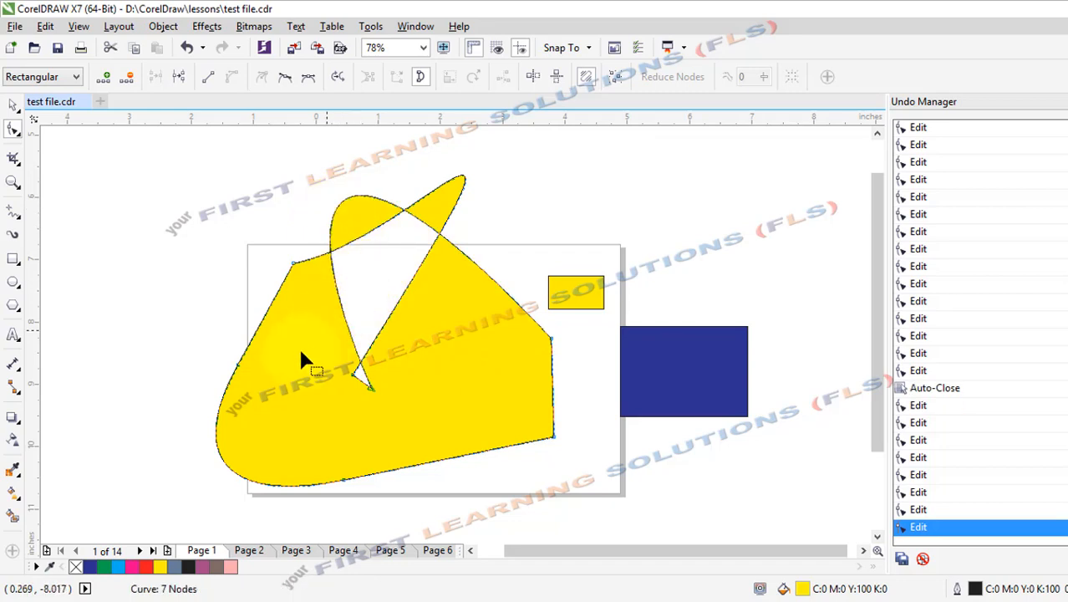
# Stretch the yellow shape by pulling its left-edge node up and left, its bottom and right nodes outward, and its upper node left.
pyautogui.moveTo(237, 358); pyautogui.dragTo(112, 298)
pyautogui.moveTo(434, 490); pyautogui.dragTo(584, 506)
pyautogui.moveTo(525, 317); pyautogui.dragTo(494, 305)
pyautogui.moveTo(261, 202); pyautogui.dragTo(168, 239)
# Open the Shape tool's group of related editing tools and pick Shape.
pyautogui.click(21, 139)
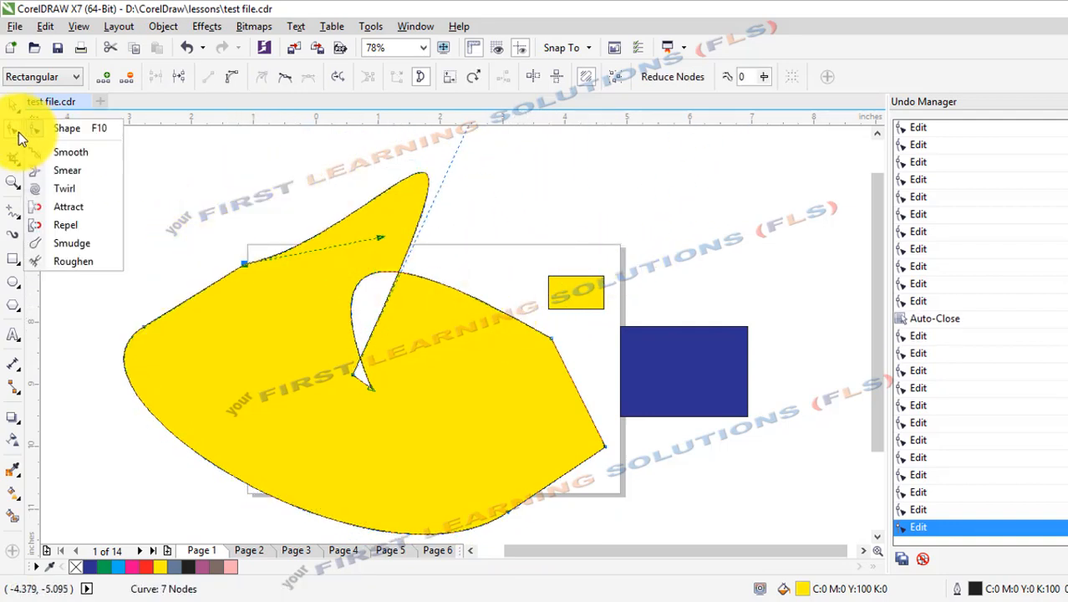
pyautogui.click(75, 132)
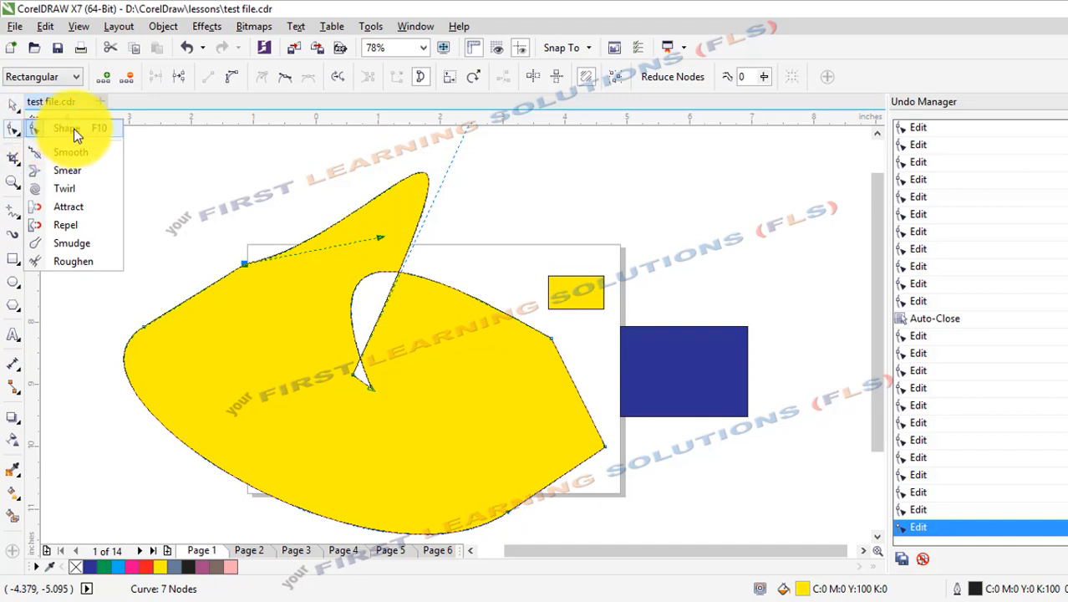